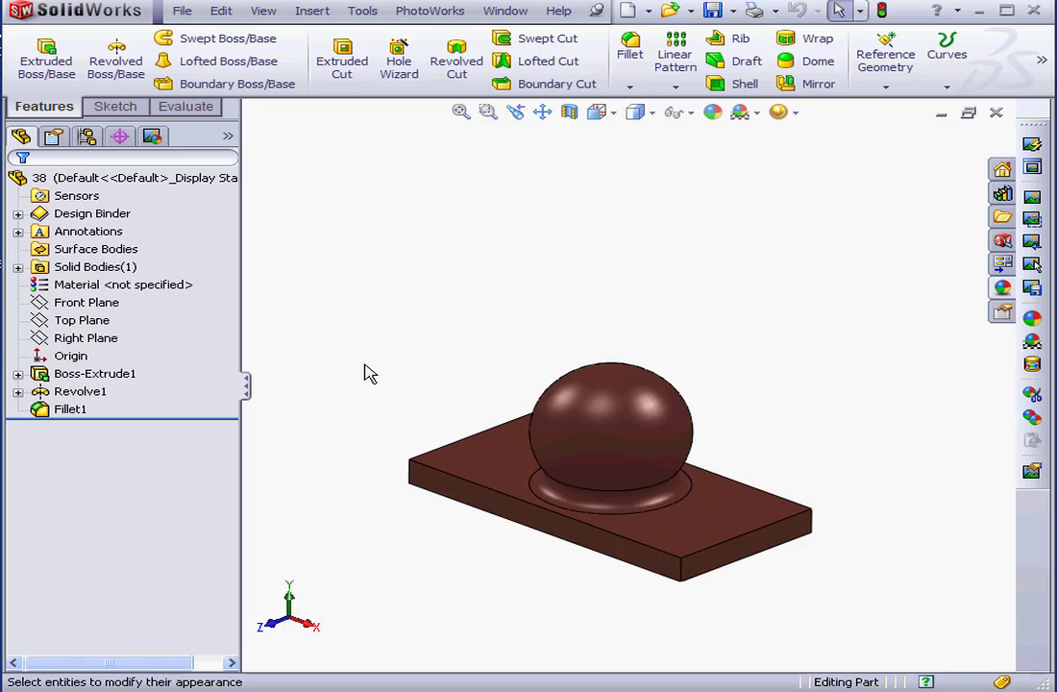
- Open the PhotoWorks render preview and scene editor, and choose the legacy showroom scene "blue dimpled and red tiles"
{"action": "left_click", "coordinate": [1032, 167]}
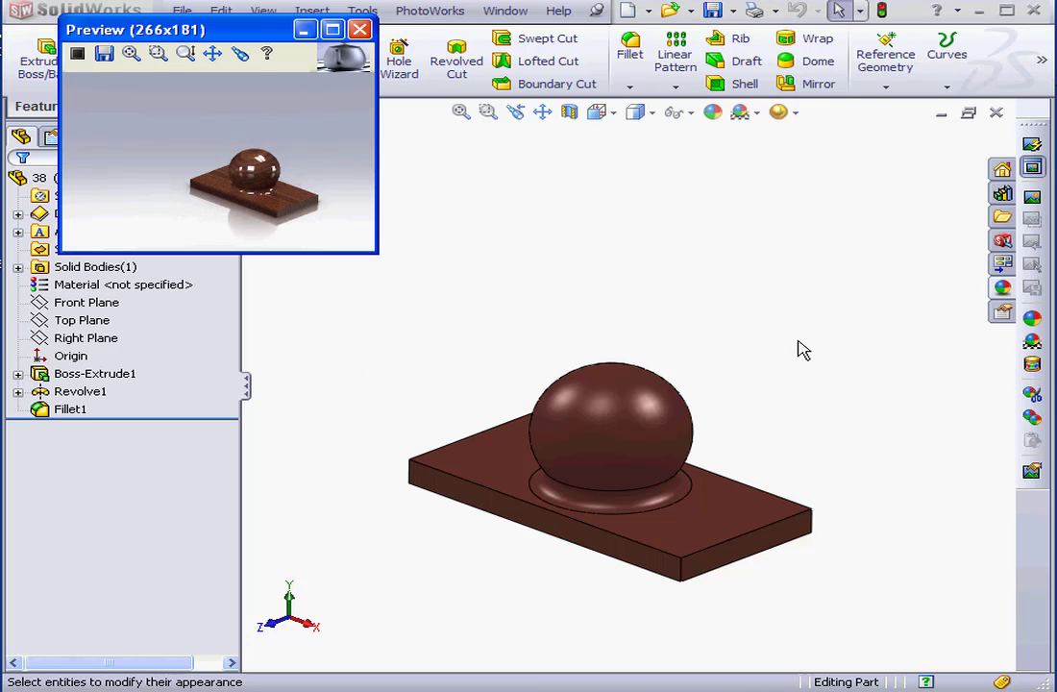
{"action": "left_click", "coordinate": [1032, 346]}
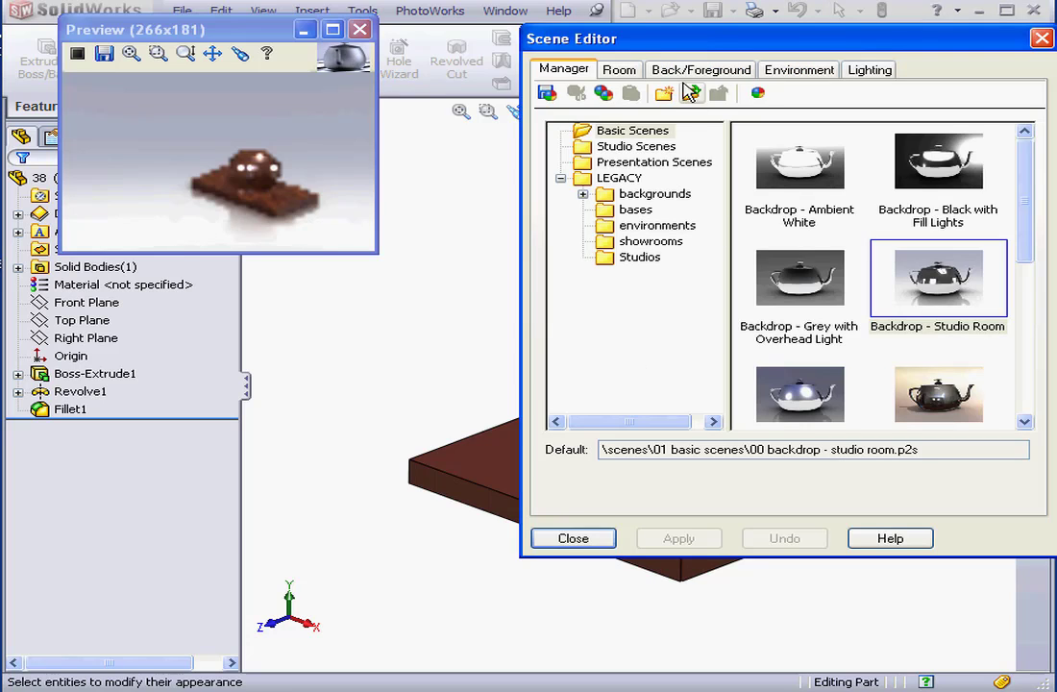
{"action": "left_click", "coordinate": [651, 241]}
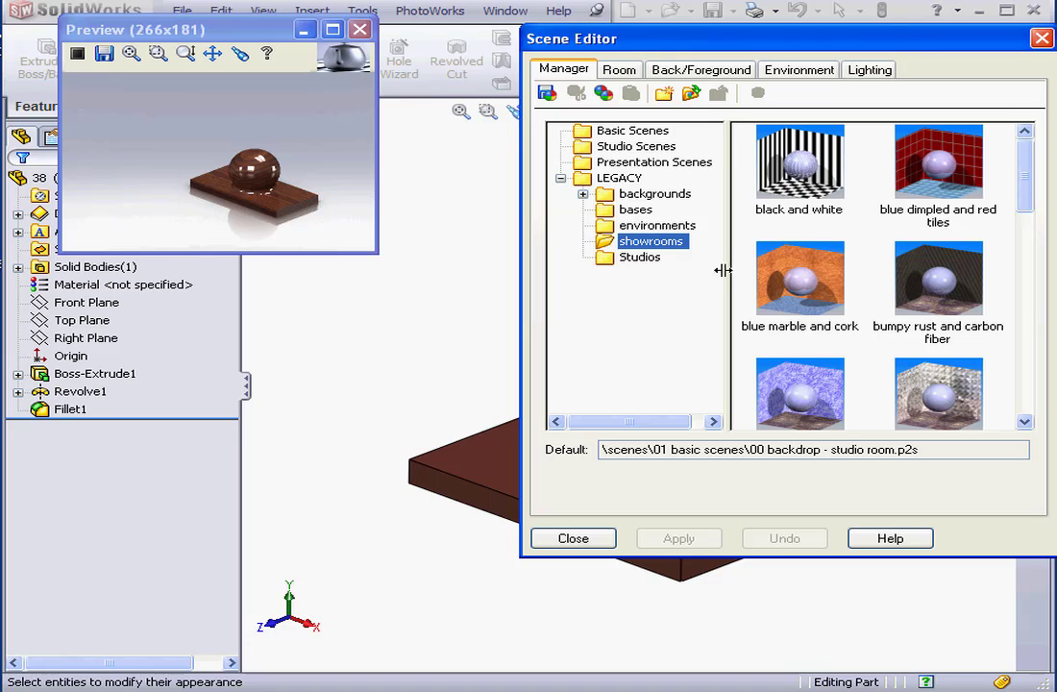
{"action": "left_click", "coordinate": [933, 188]}
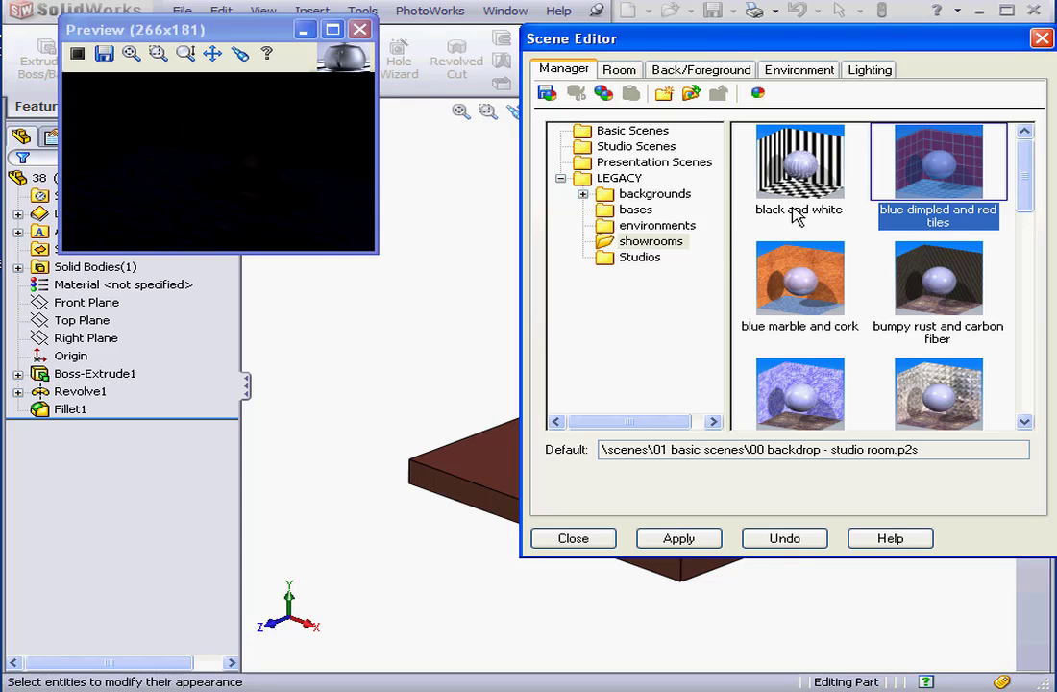
- Set the scene's lighting scheme to "three white directional" from the Multiple lights folder and refresh the render preview
{"action": "left_click", "coordinate": [869, 72]}
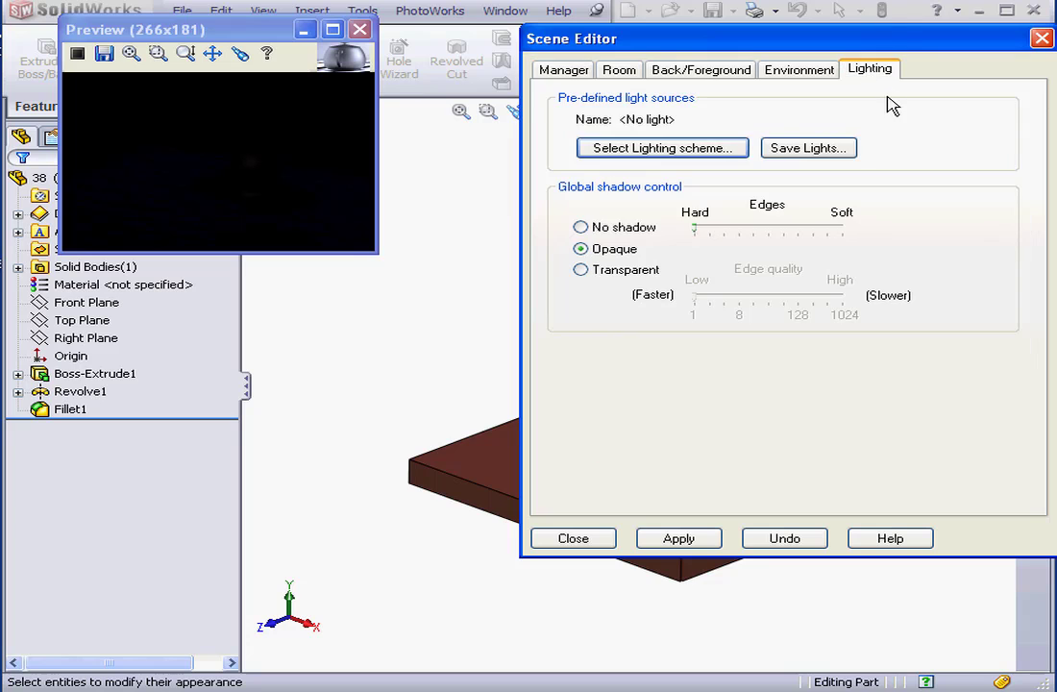
{"action": "left_click", "coordinate": [729, 146]}
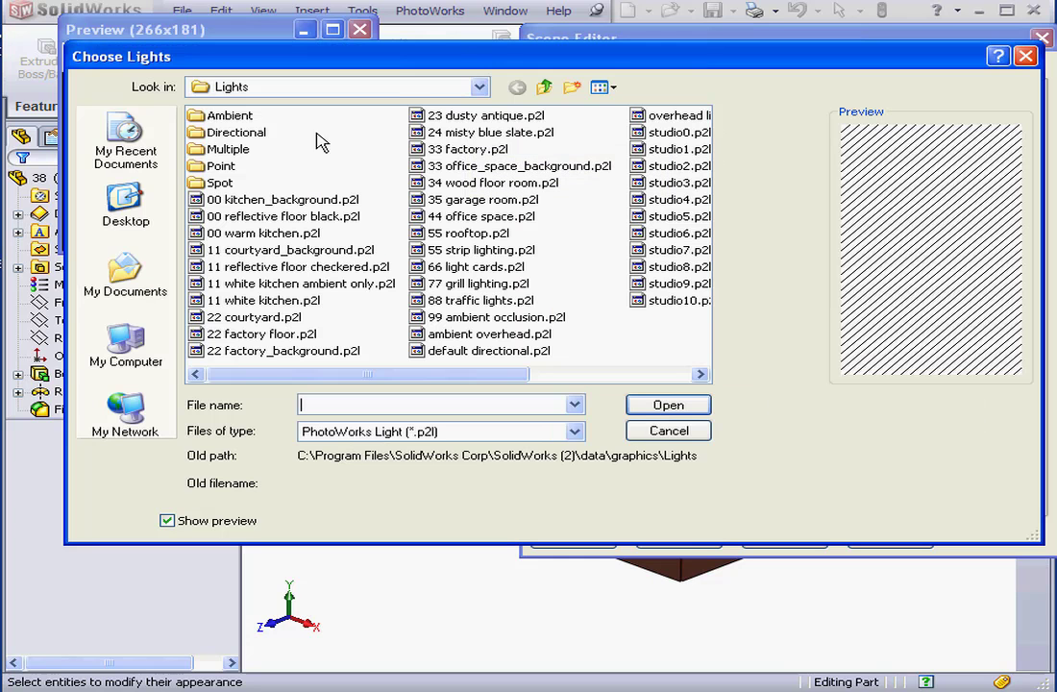
{"action": "double_click", "coordinate": [226, 149]}
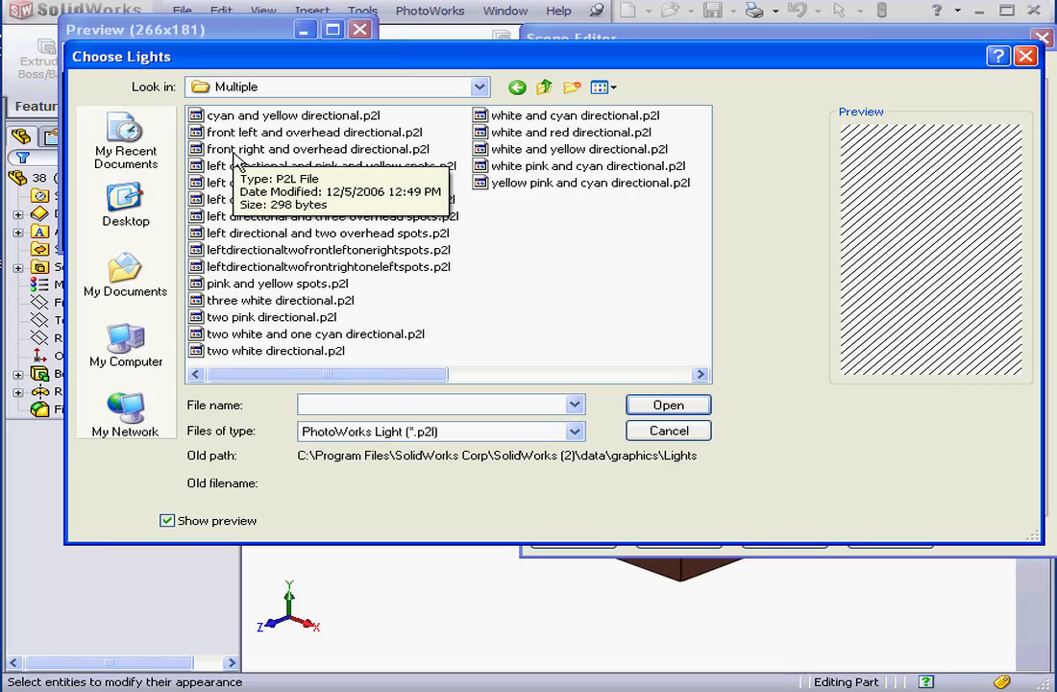
{"action": "left_click", "coordinate": [257, 304]}
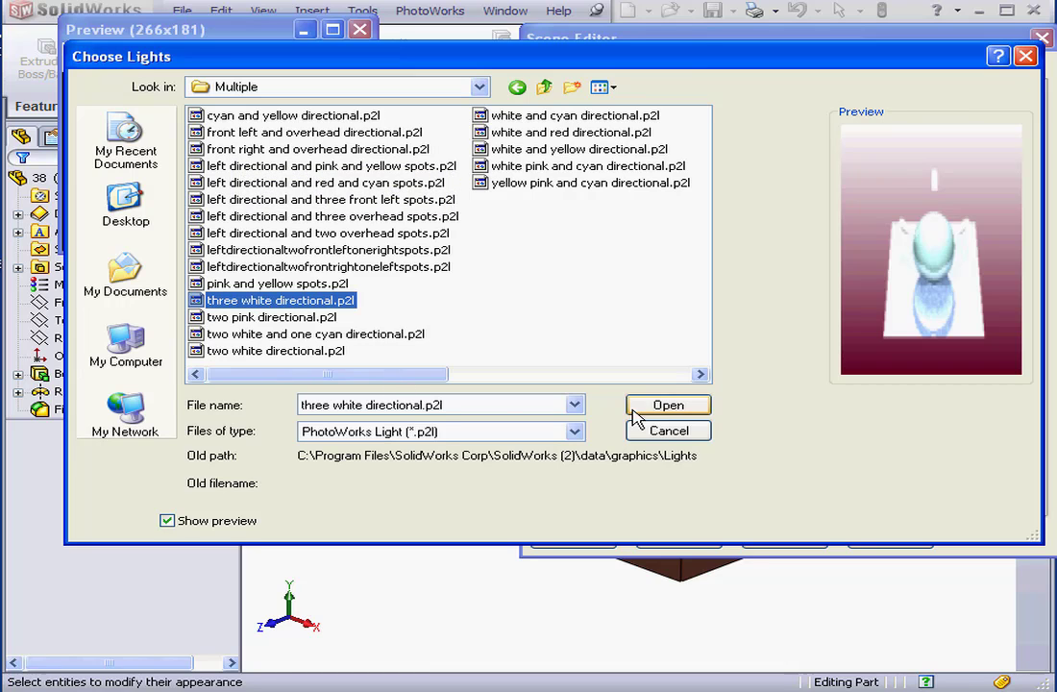
{"action": "left_click", "coordinate": [673, 410]}
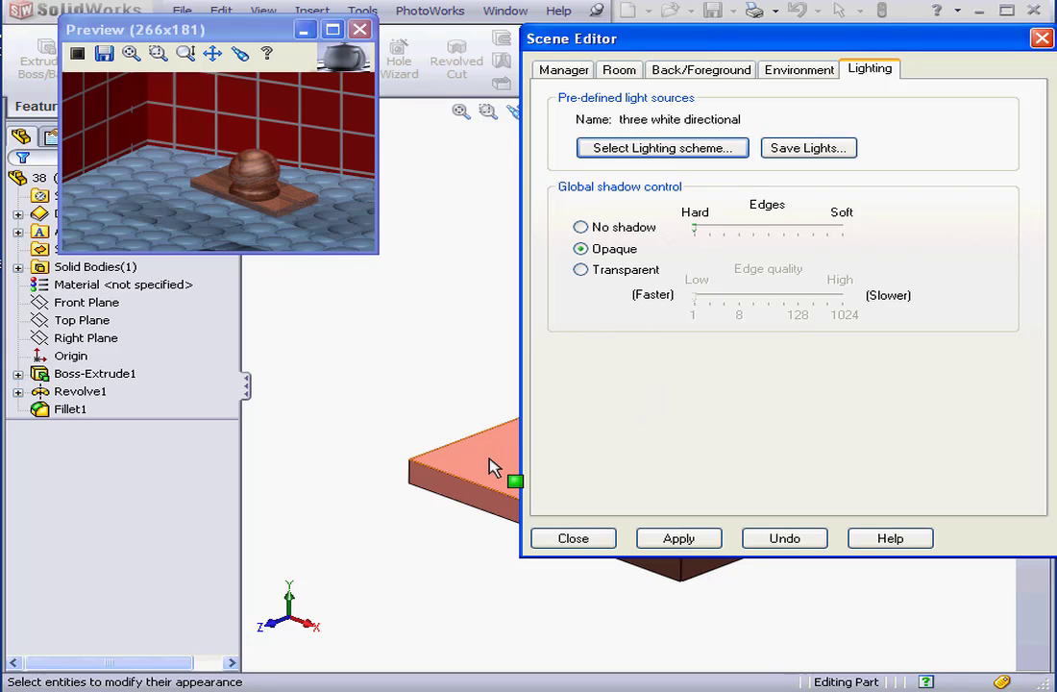
{"action": "middle_click_drag", "start_coordinate": [490, 458], "coordinate": [488, 445]}
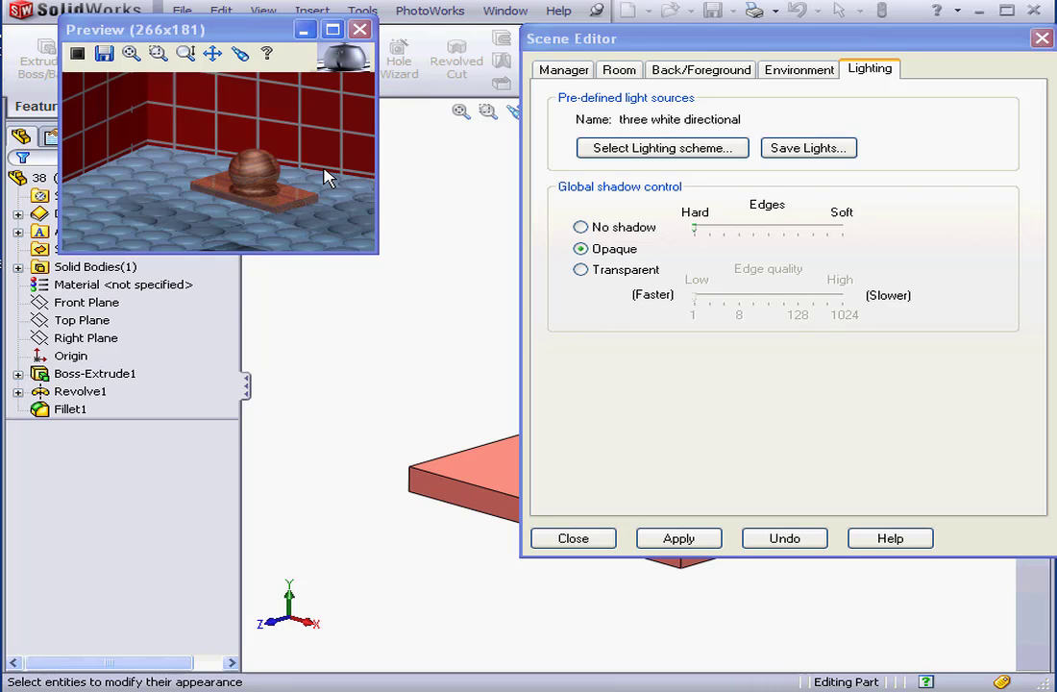
- Change the scene to the "tiles and brick" legacy showroom
{"action": "left_click", "coordinate": [567, 70]}
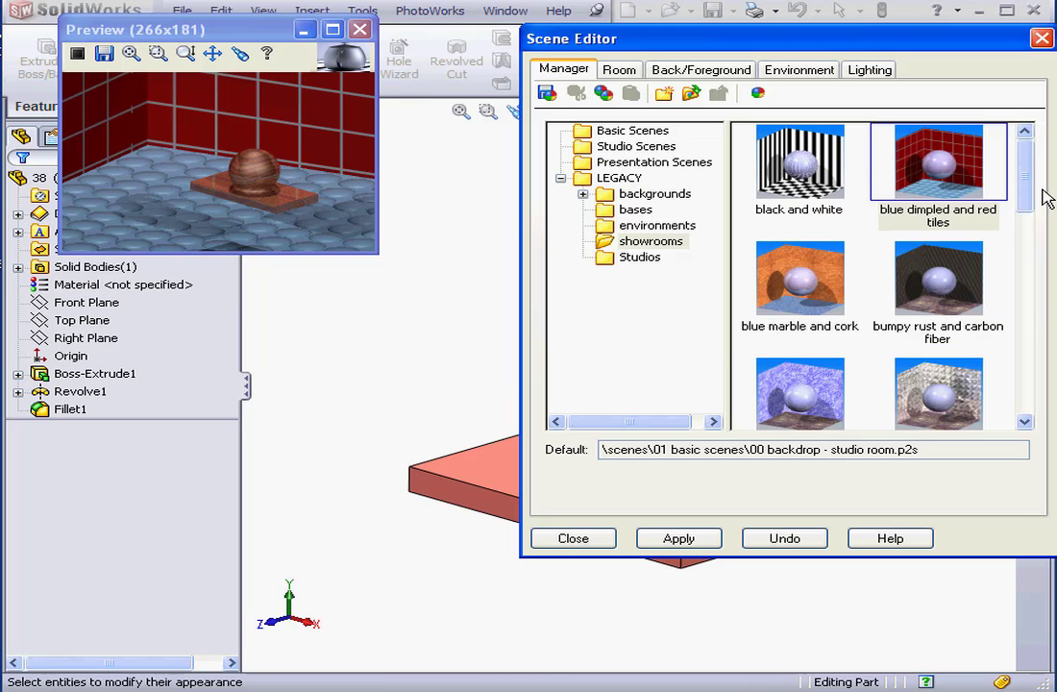
{"action": "scroll", "coordinate": [1009, 385], "scroll_direction": "down", "scroll_amount": 10}
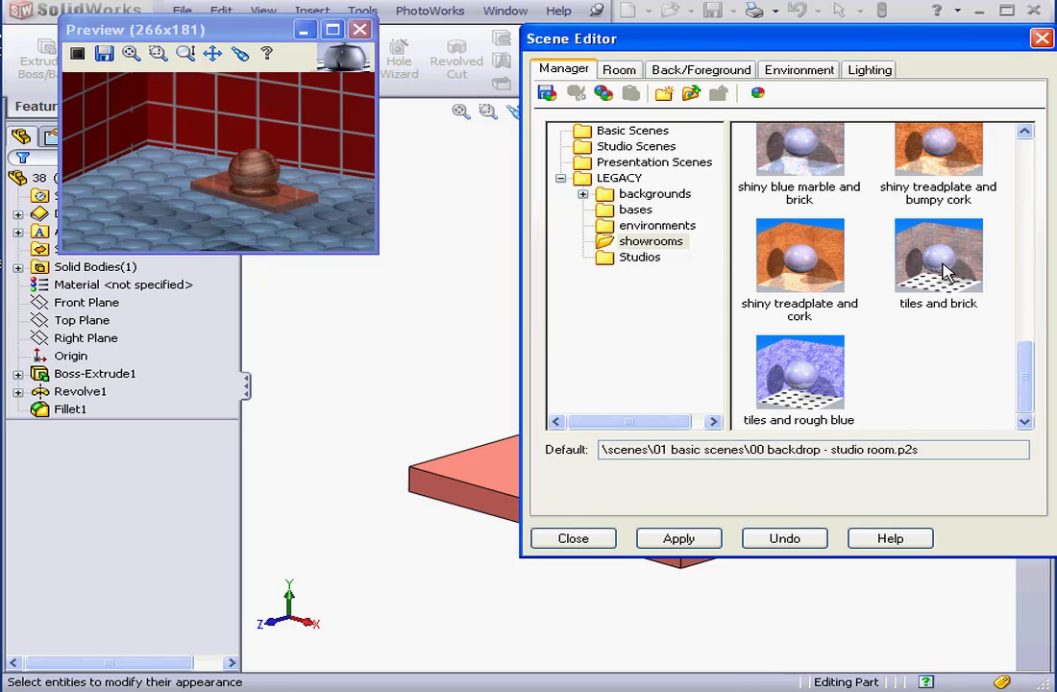
{"action": "left_click", "coordinate": [944, 274]}
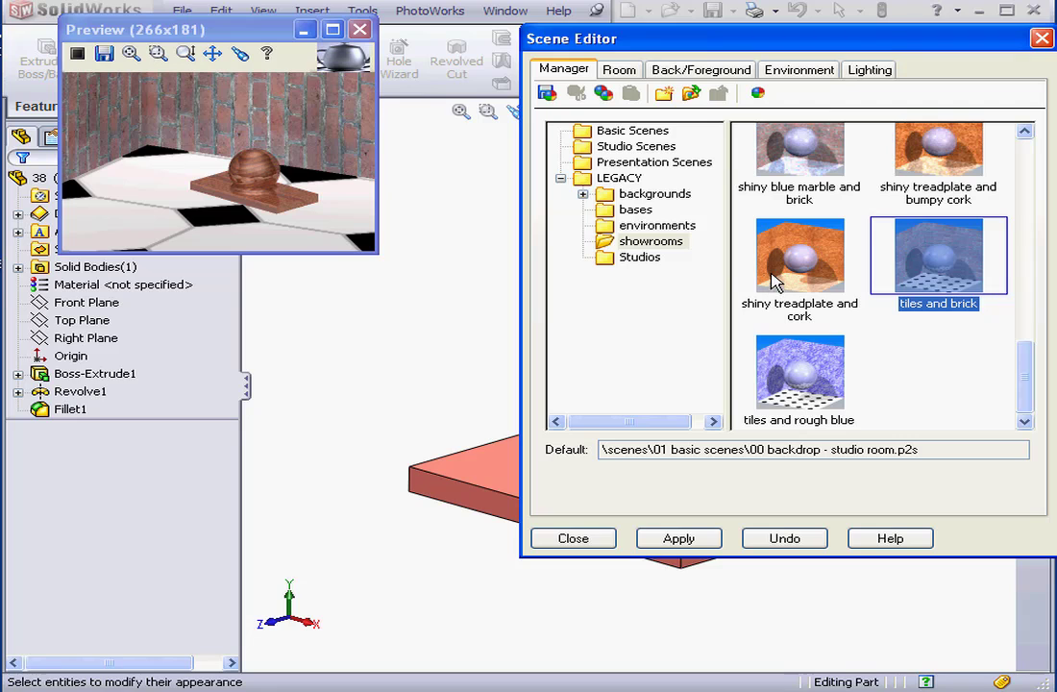
- Align the scene's room with the model X-Z plane and tilt the model slightly to check the preview
{"action": "left_click", "coordinate": [620, 71]}
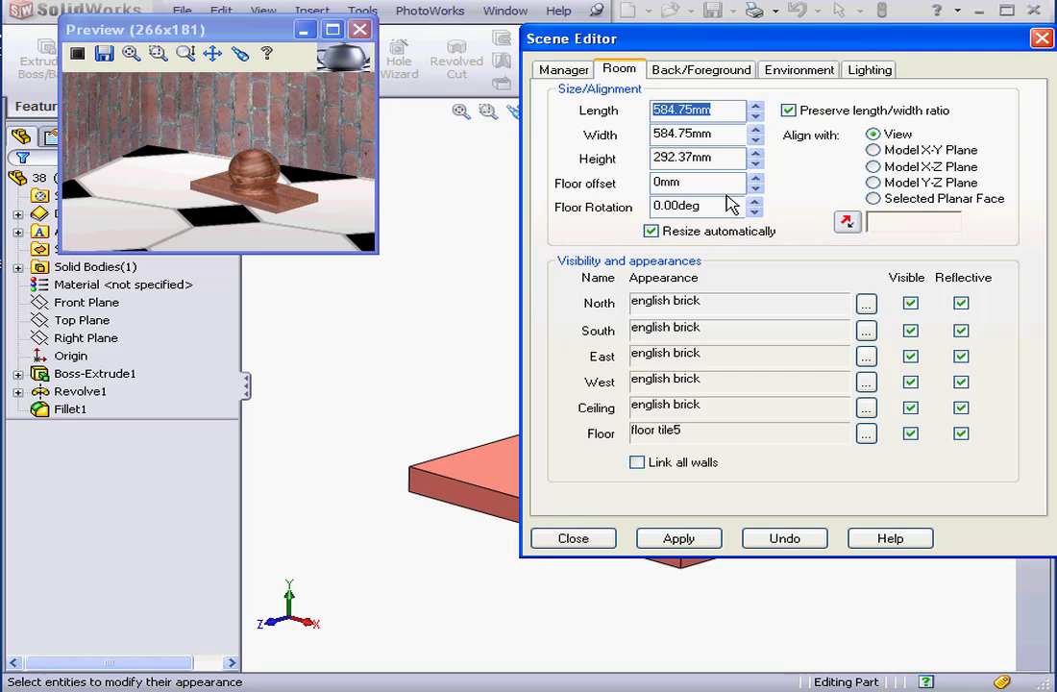
{"action": "left_click", "coordinate": [876, 168]}
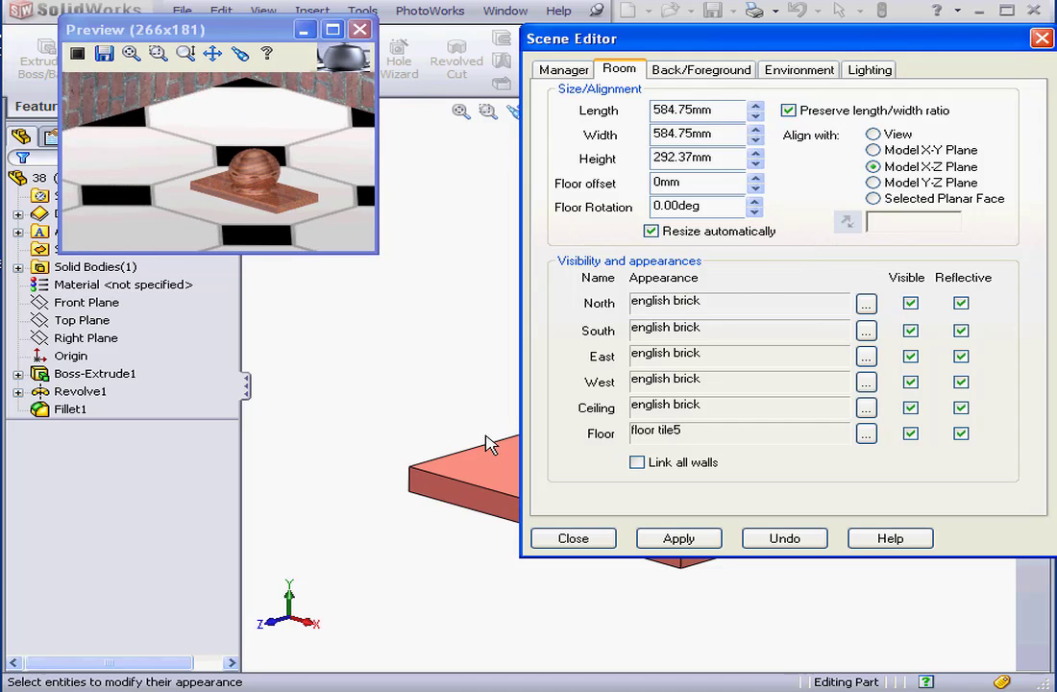
{"action": "mouse_move", "coordinate": [488, 443]}
{"action": "middle_mouse_down"}
{"action": "mouse_move", "coordinate": [483, 424]}
{"action": "mouse_move", "coordinate": [490, 430]}
{"action": "middle_mouse_up"}
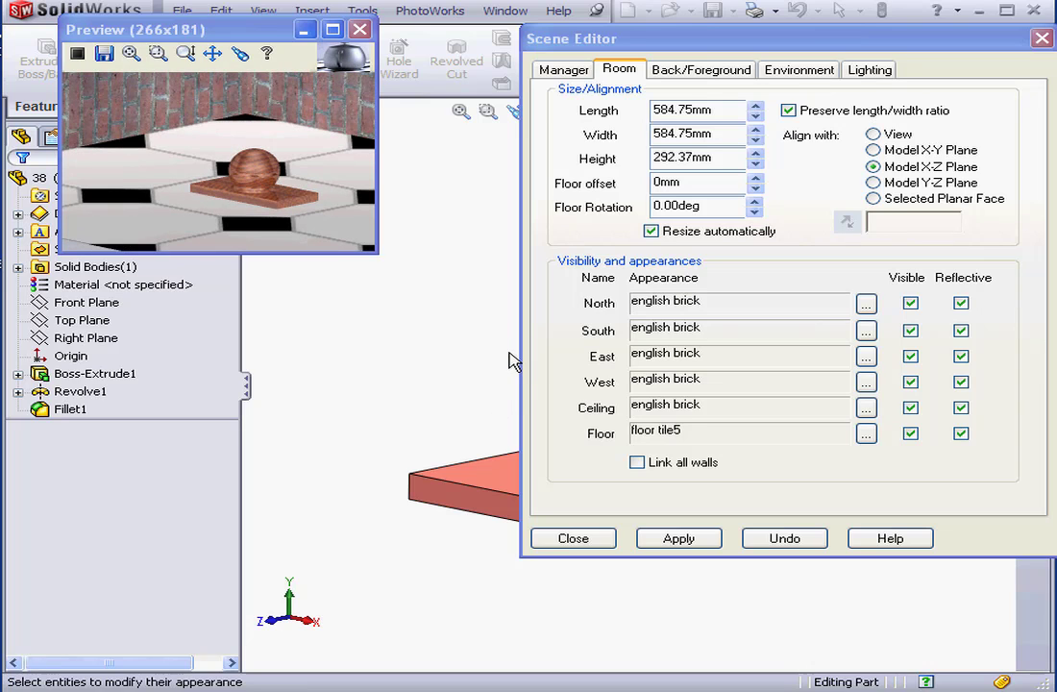
- Set the room's length and height to 200 mm each, with the length/width ratio preserved
{"action": "left_click_drag", "start_coordinate": [727, 110], "coordinate": [634, 113]}
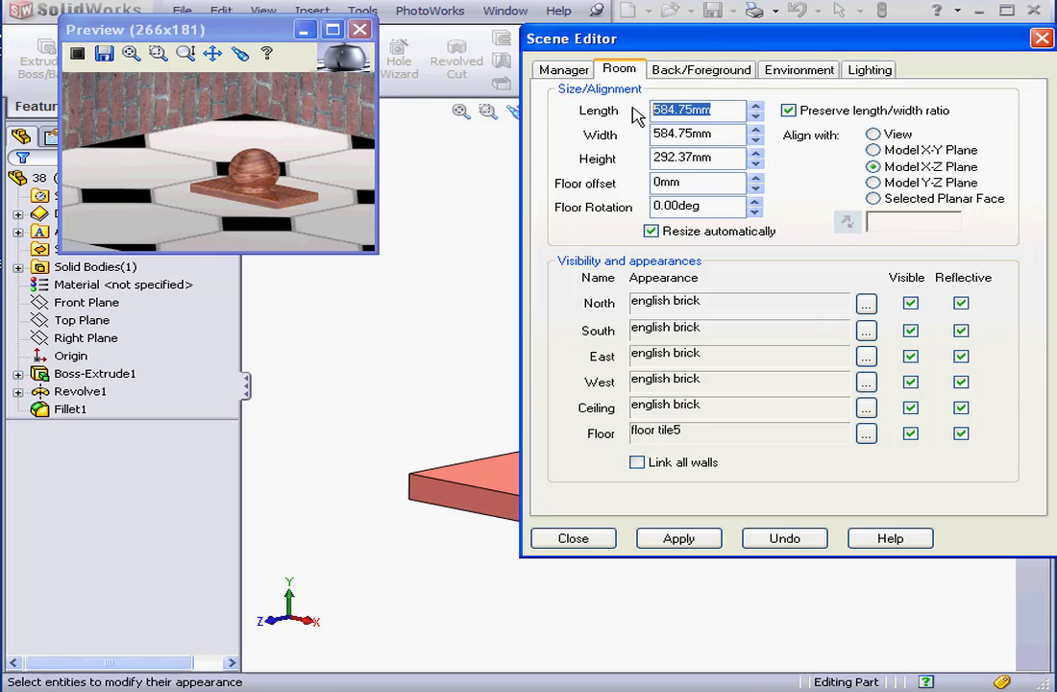
{"action": "type", "text": "2"}
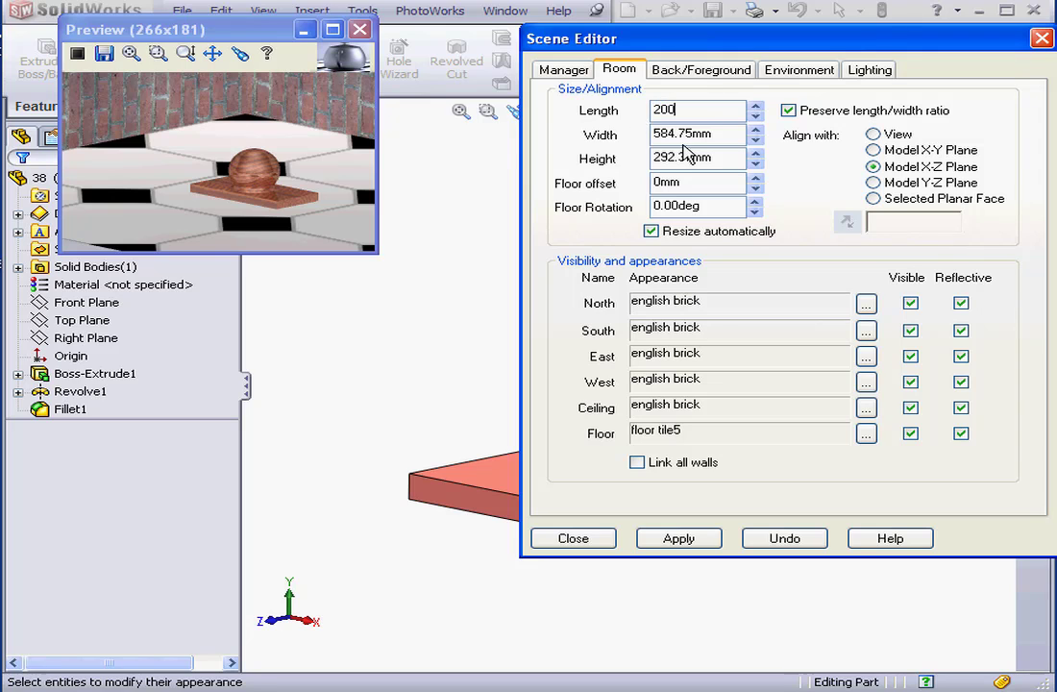
{"action": "type", "text": "00"}
{"action": "left_click_drag", "start_coordinate": [706, 158], "coordinate": [646, 164]}
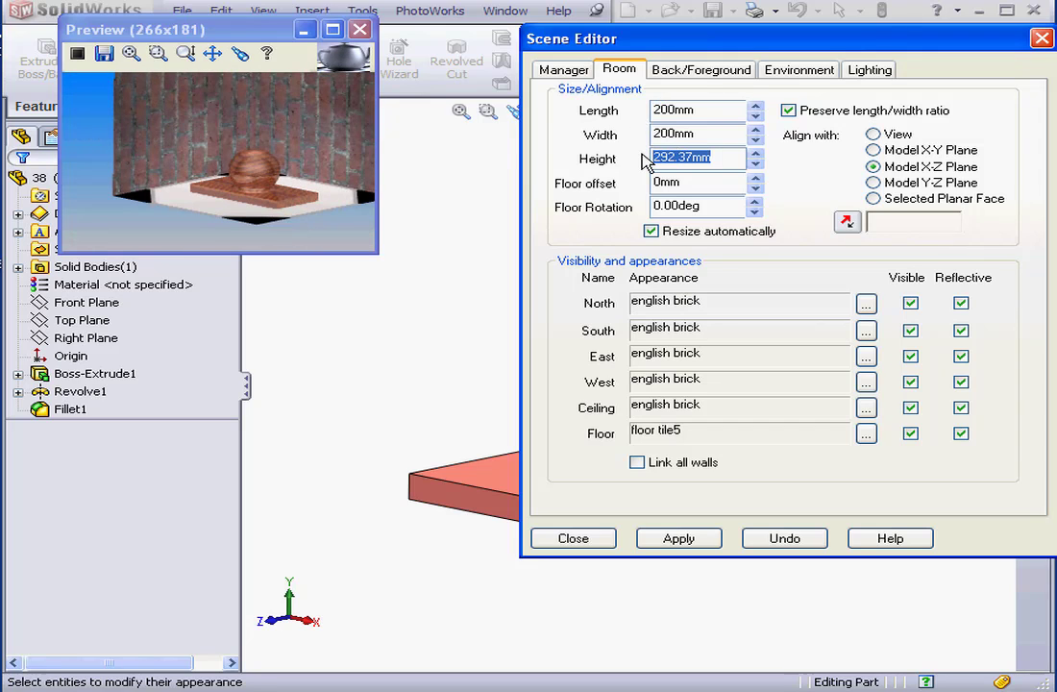
{"action": "type", "text": "200"}
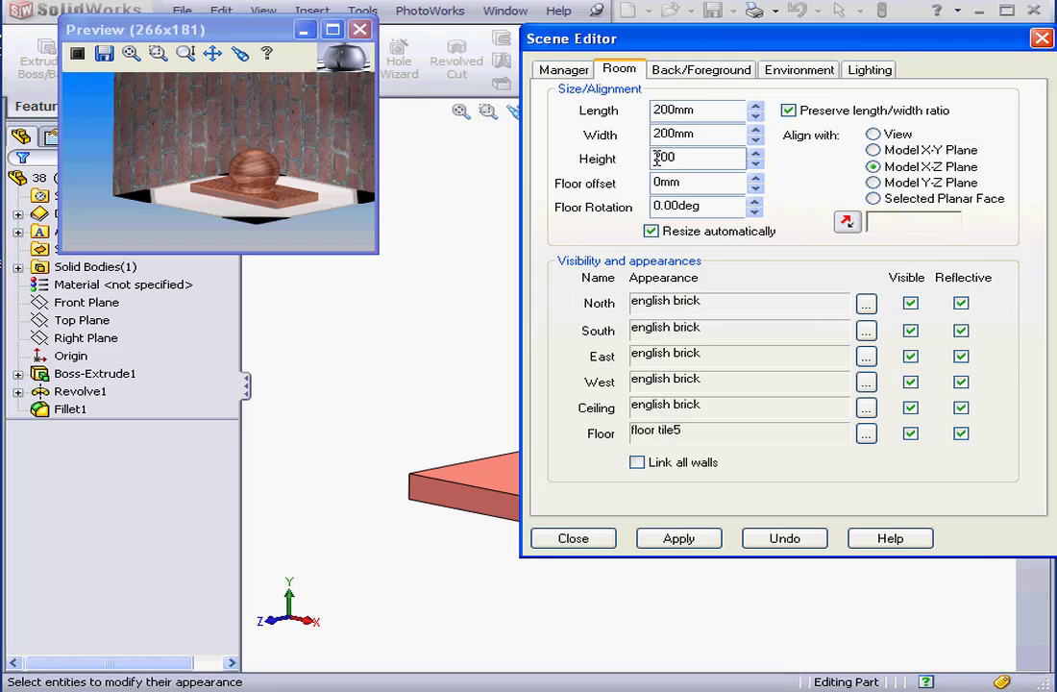
{"action": "key", "text": "Tab"}
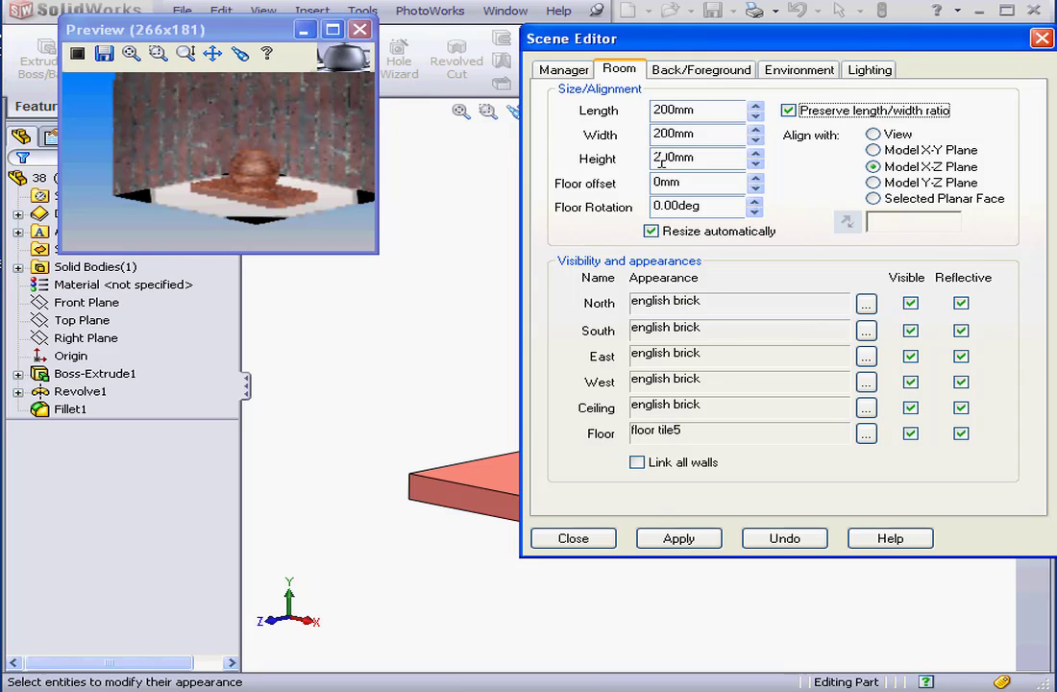
- Set the room's floor offset to 5 mm
{"action": "left_click_drag", "start_coordinate": [683, 181], "coordinate": [642, 189]}
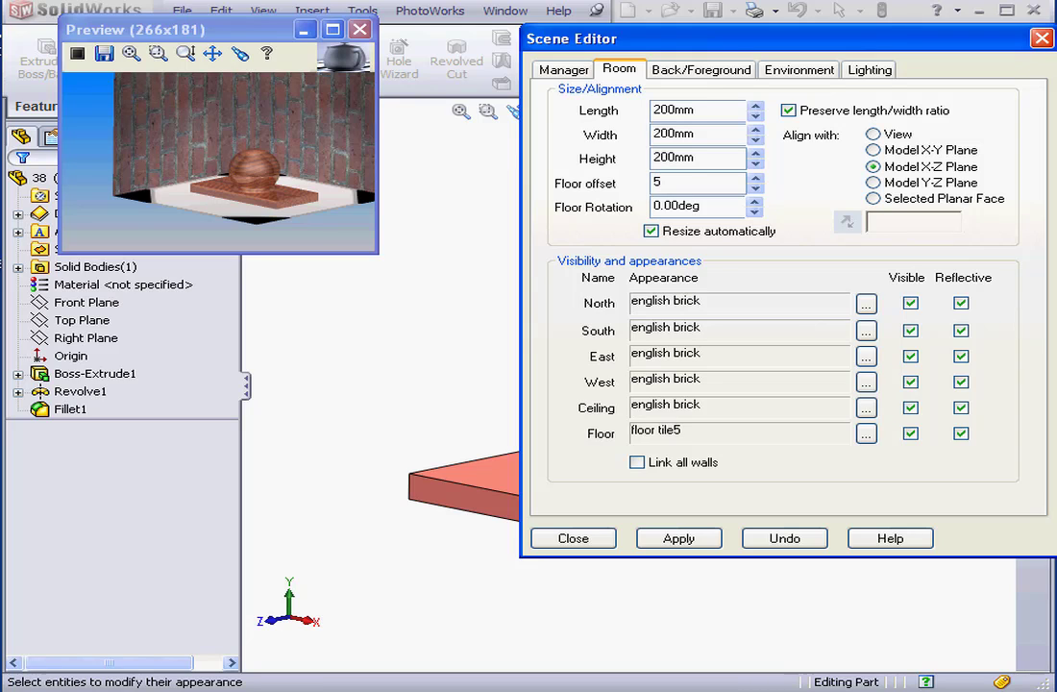
{"action": "type", "text": "5"}
{"action": "key", "text": "Tab"}
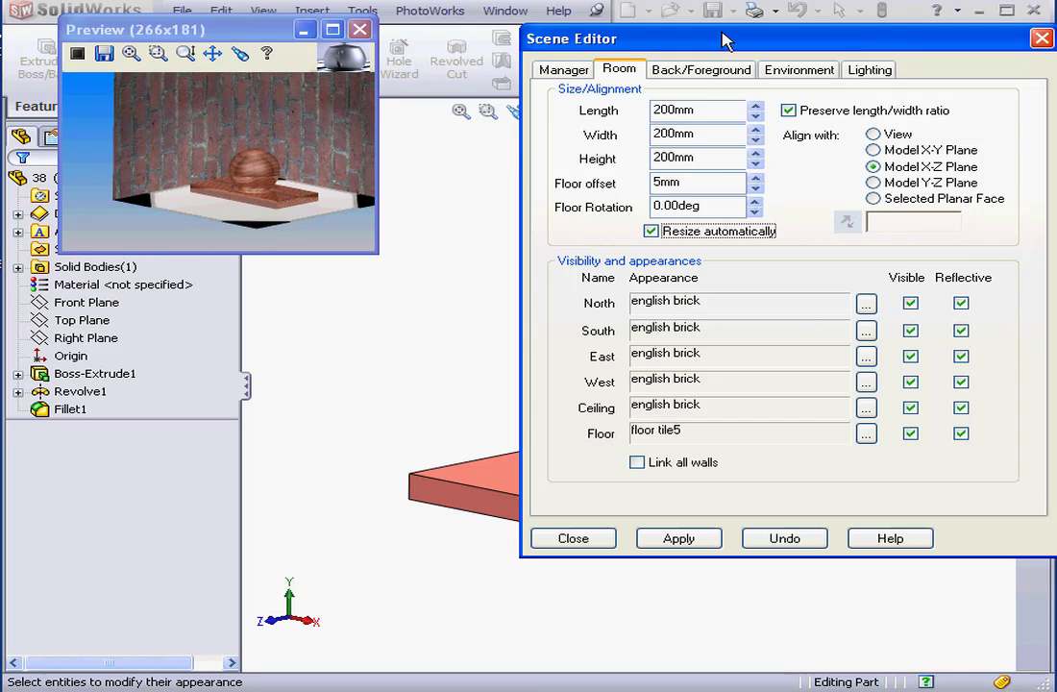
- Set the room's length to 350 mm, with the width following the preserved ratio
{"action": "left_click_drag", "start_coordinate": [721, 114], "coordinate": [579, 96]}
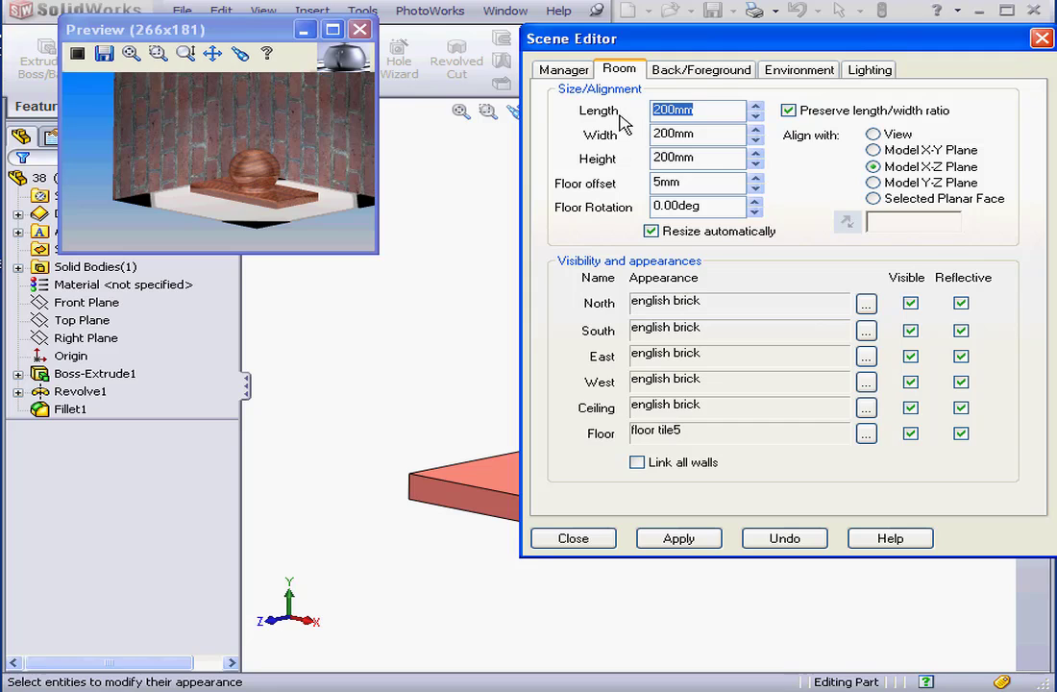
{"action": "type", "text": "3"}
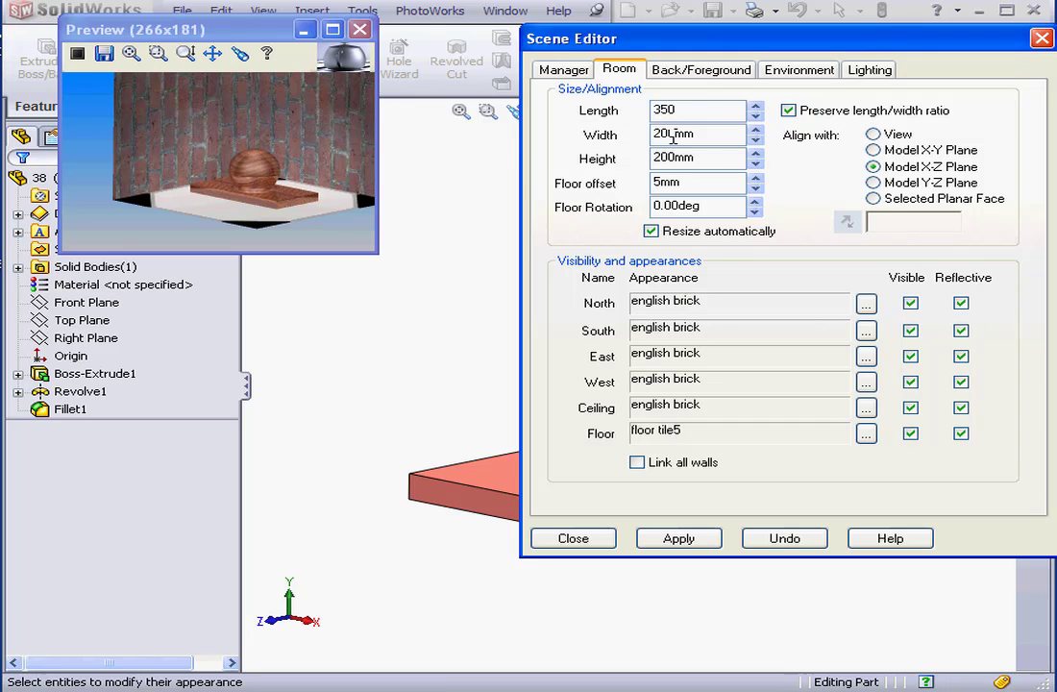
{"action": "type", "text": "50"}
{"action": "left_click", "coordinate": [673, 134]}
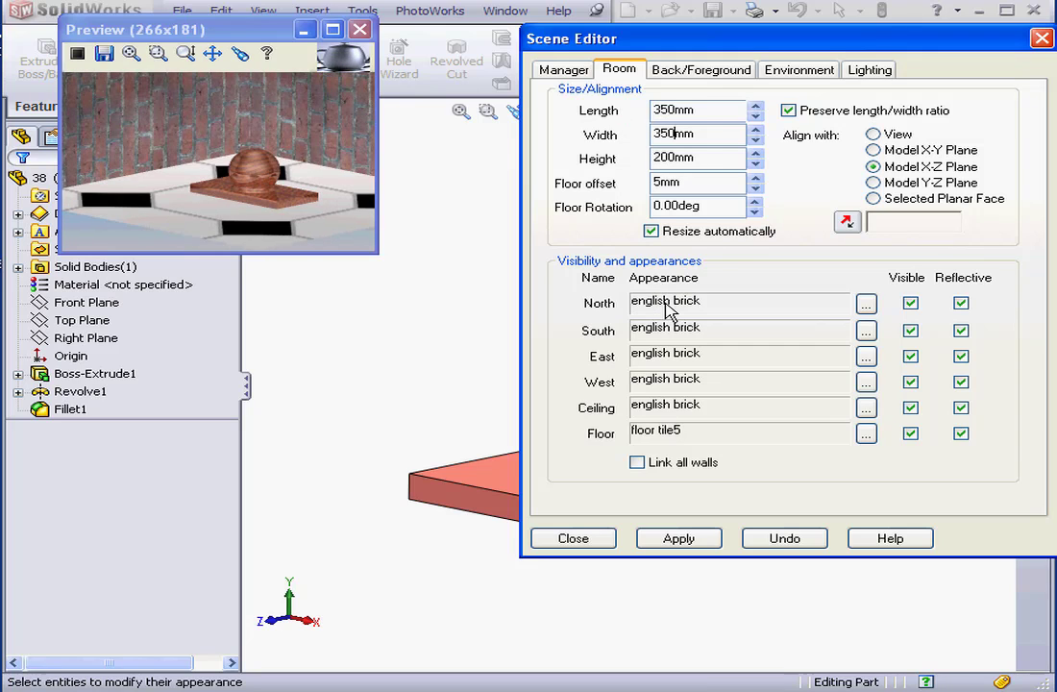
- Open the mapping settings of the room's floor appearance, with the scene editor and preview window moved out of the way
{"action": "left_click", "coordinate": [866, 434]}
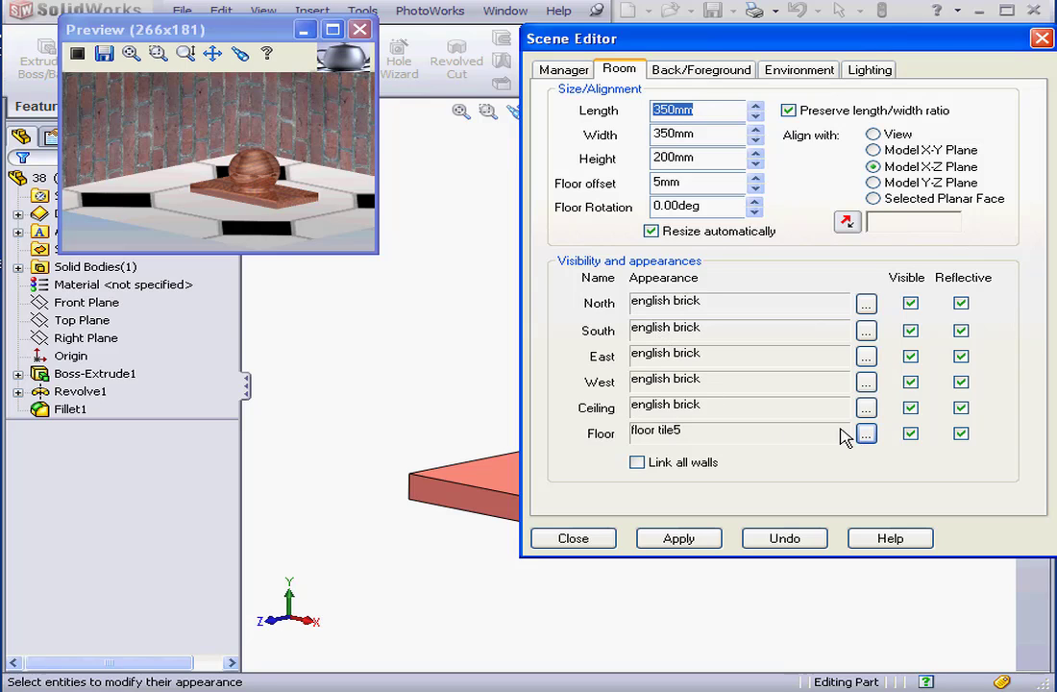
{"action": "left_click", "coordinate": [868, 434]}
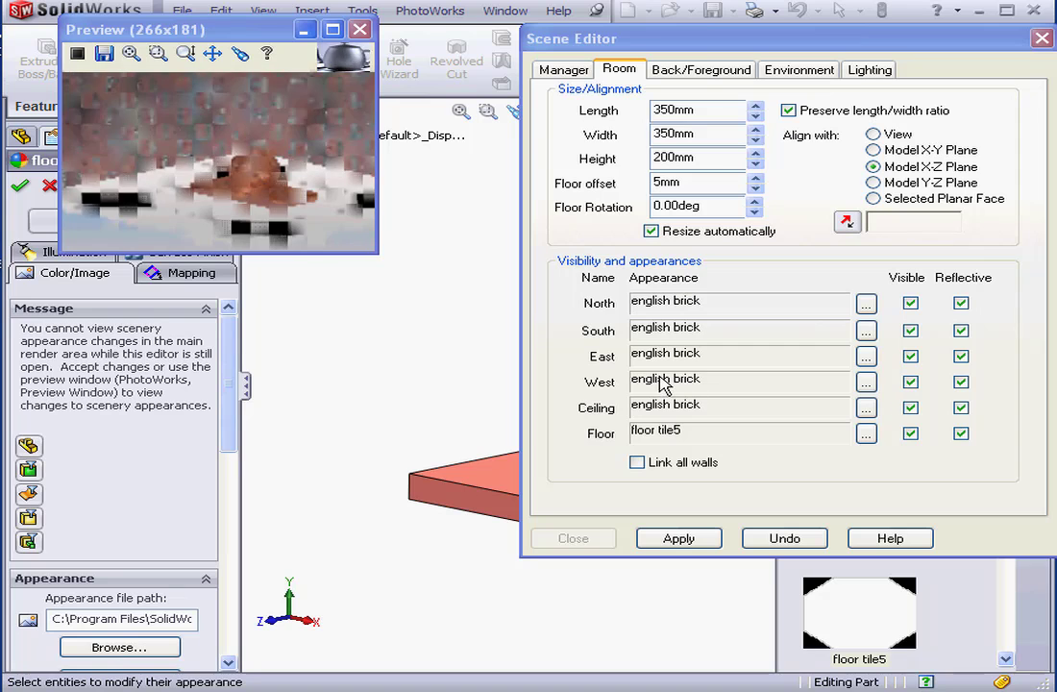
{"action": "left_click_drag", "start_coordinate": [730, 55], "coordinate": [1056, 53]}
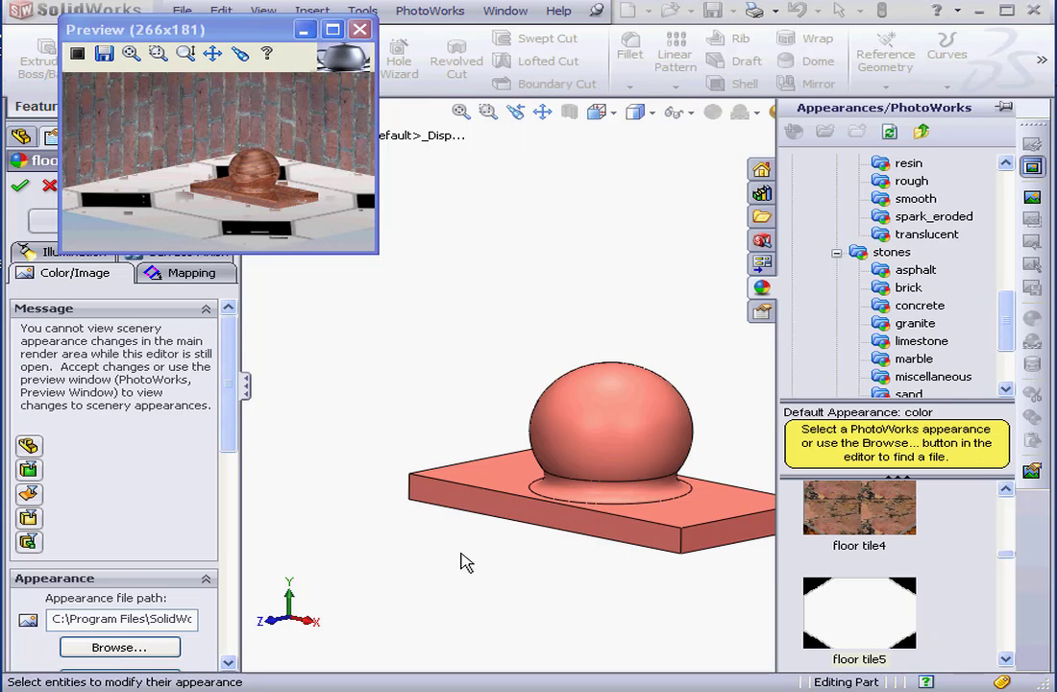
{"action": "left_click_drag", "start_coordinate": [259, 33], "coordinate": [405, 35]}
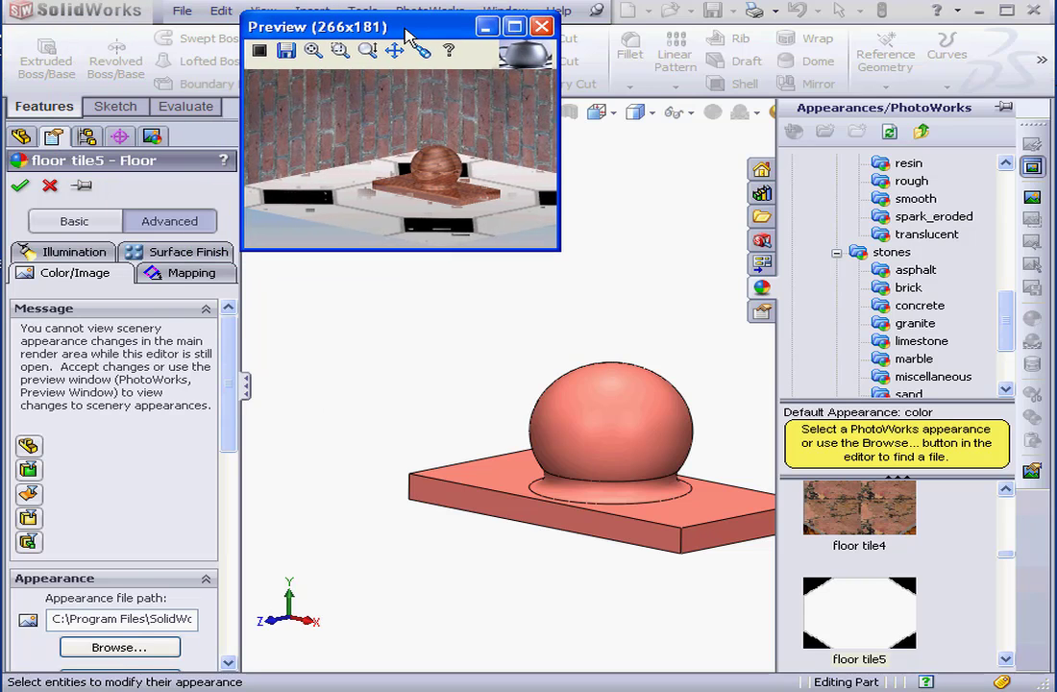
{"action": "left_click", "coordinate": [183, 274]}
{"action": "scroll", "coordinate": [231, 374], "scroll_direction": "down", "scroll_amount": 2}
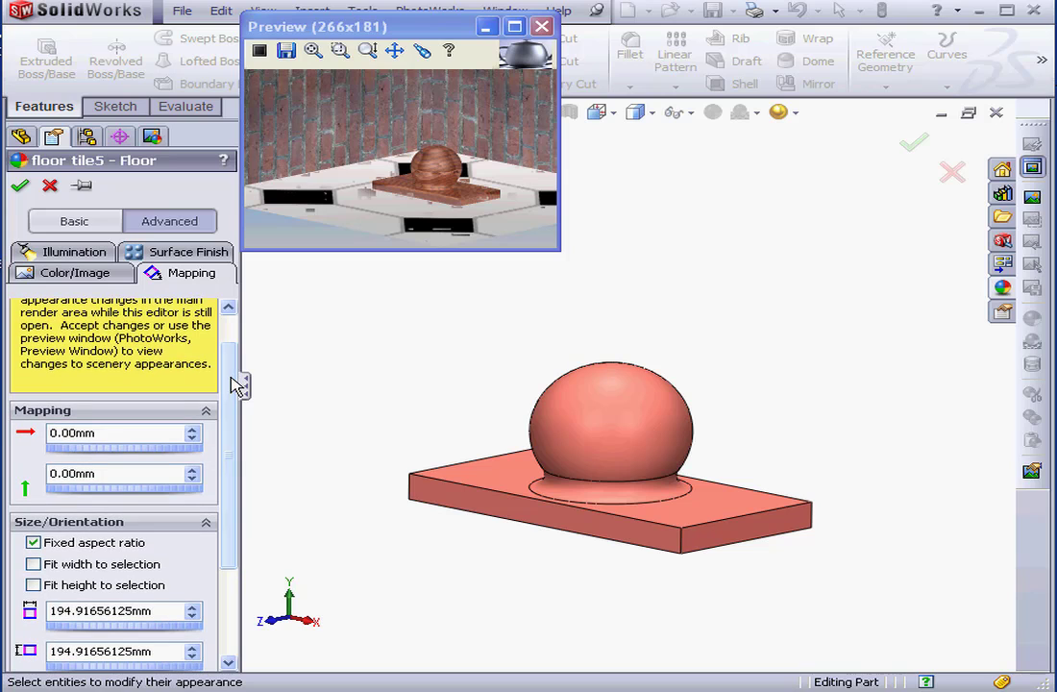
- Offset the floor tile mapping 30 mm horizontally and 50 mm vertically, and reduce the tile size to about 44.92 mm
{"action": "left_click", "coordinate": [76, 449]}
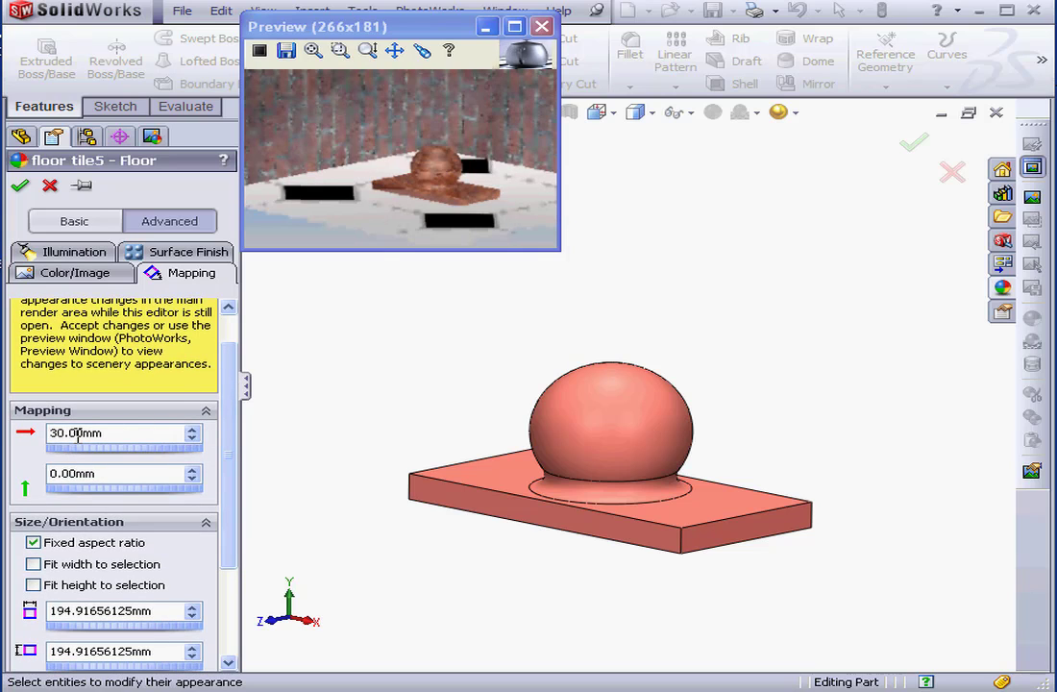
{"action": "left_click_drag", "start_coordinate": [83, 491], "coordinate": [88, 495]}
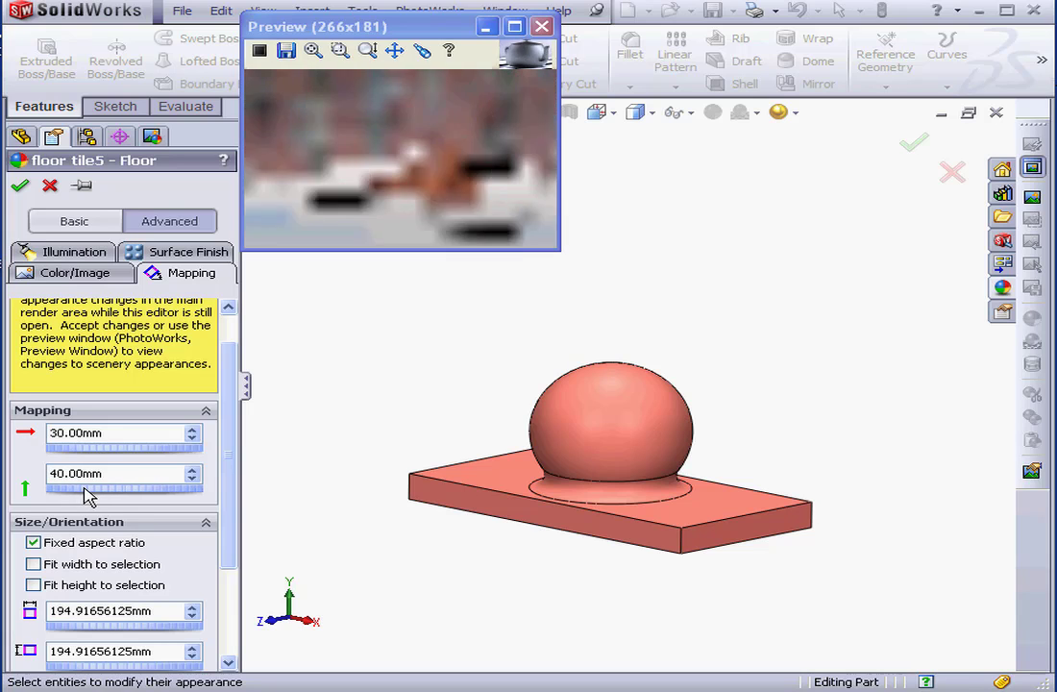
{"action": "left_click", "coordinate": [89, 495]}
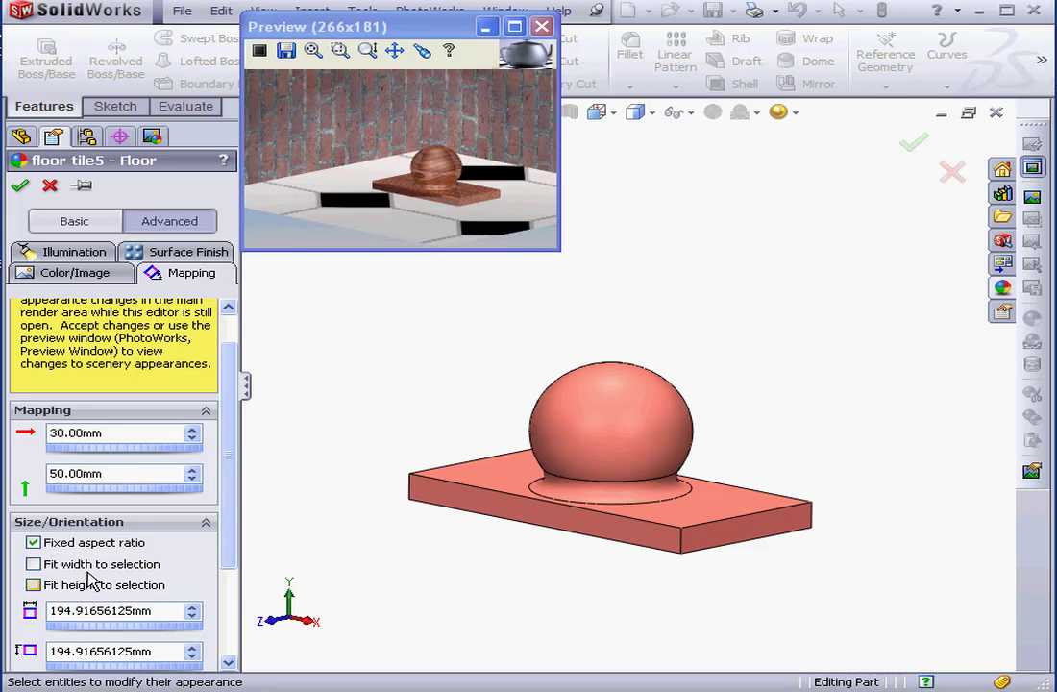
{"action": "left_click_drag", "start_coordinate": [132, 624], "coordinate": [110, 625]}
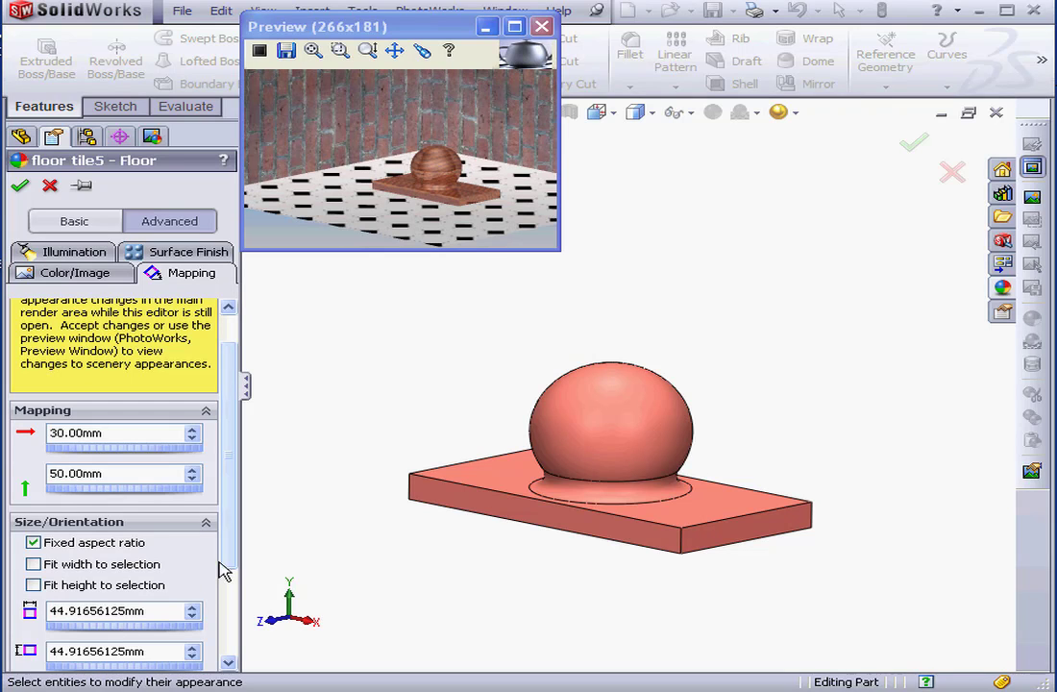
- Rotate the floor tile mapping by 45 degrees and accept the floor appearance changes
{"action": "scroll", "coordinate": [230, 577], "scroll_direction": "down", "scroll_amount": 3}
{"action": "double_click", "coordinate": [62, 582]}
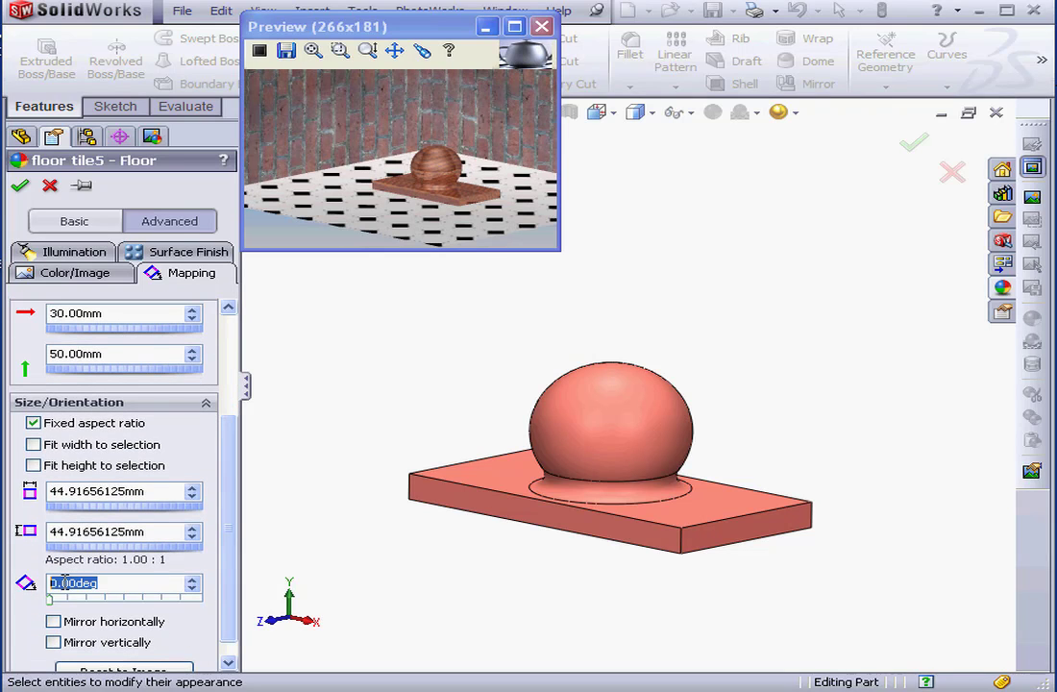
{"action": "type", "text": "45"}
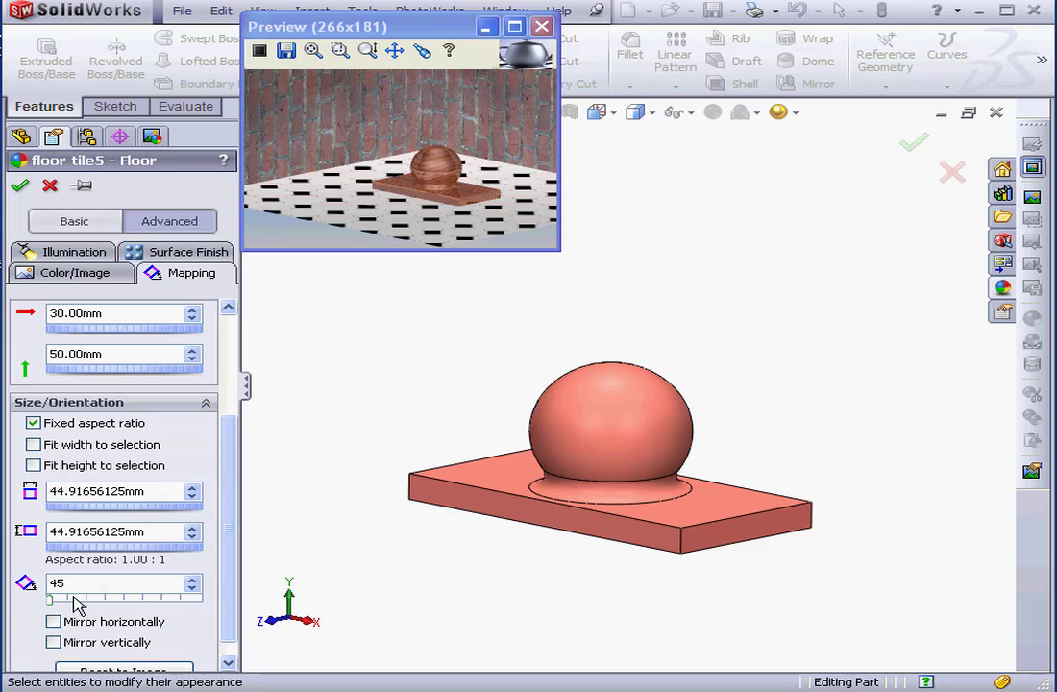
{"action": "key", "text": "Return"}
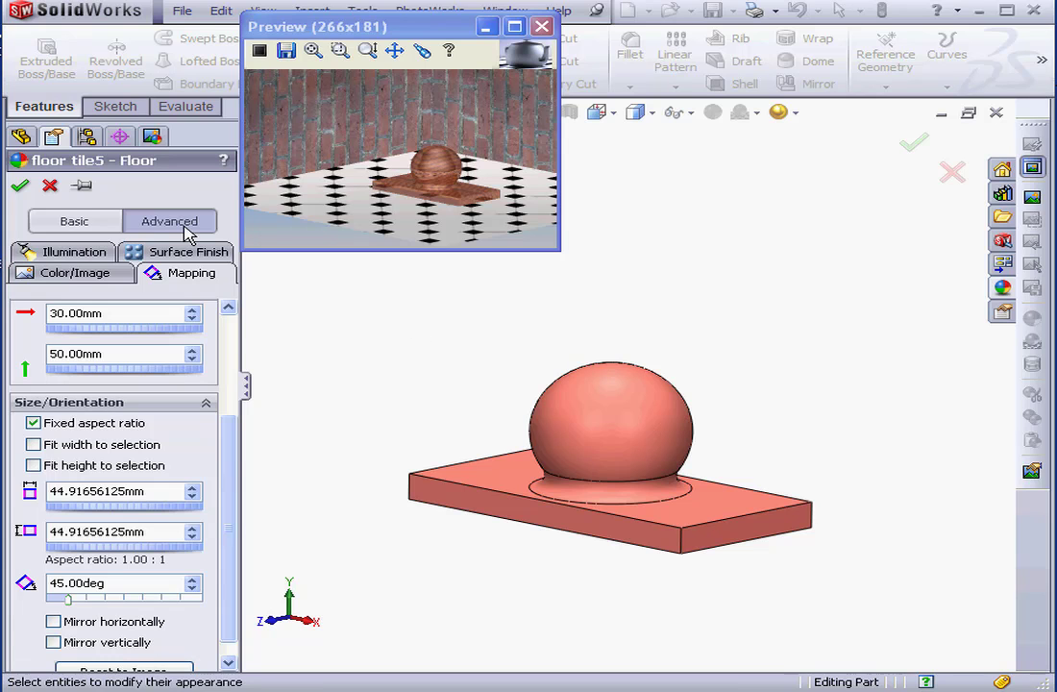
{"action": "left_click", "coordinate": [19, 186]}
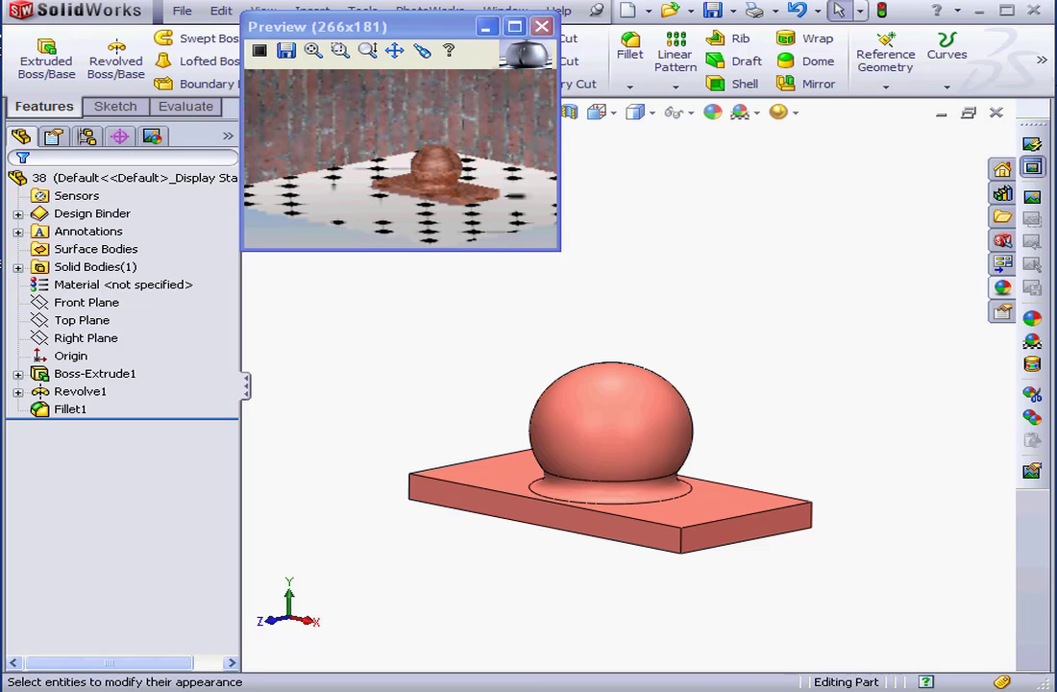
- Turn the east wall's visibility off and back on to identify that wall in the preview
{"action": "left_click_drag", "start_coordinate": [1055, 31], "coordinate": [725, 6]}
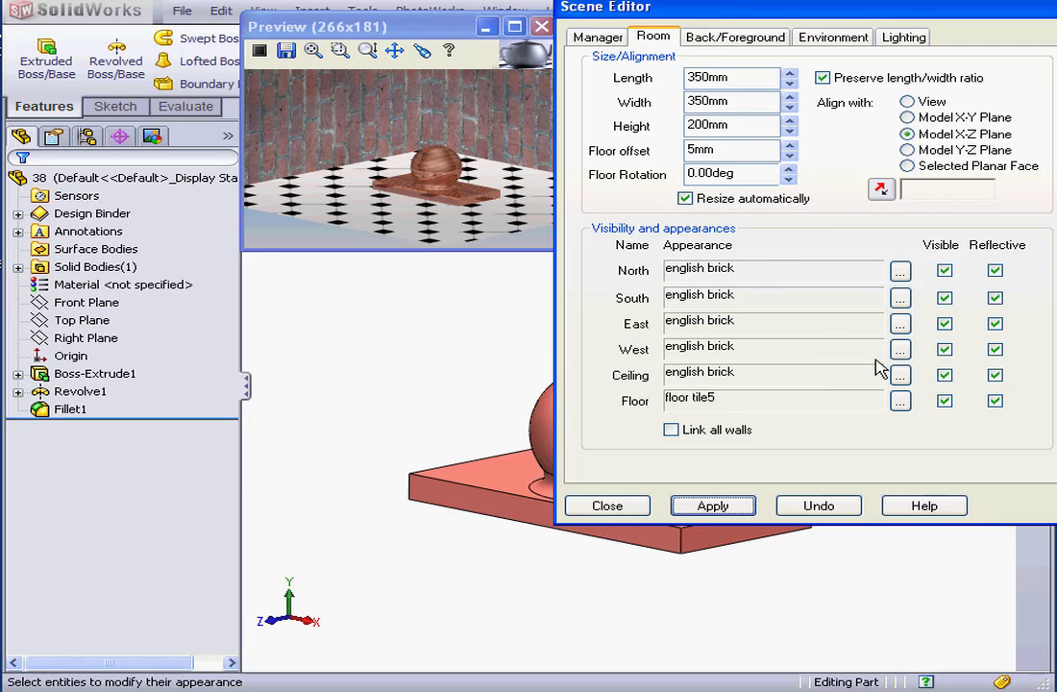
{"action": "left_click", "coordinate": [946, 328]}
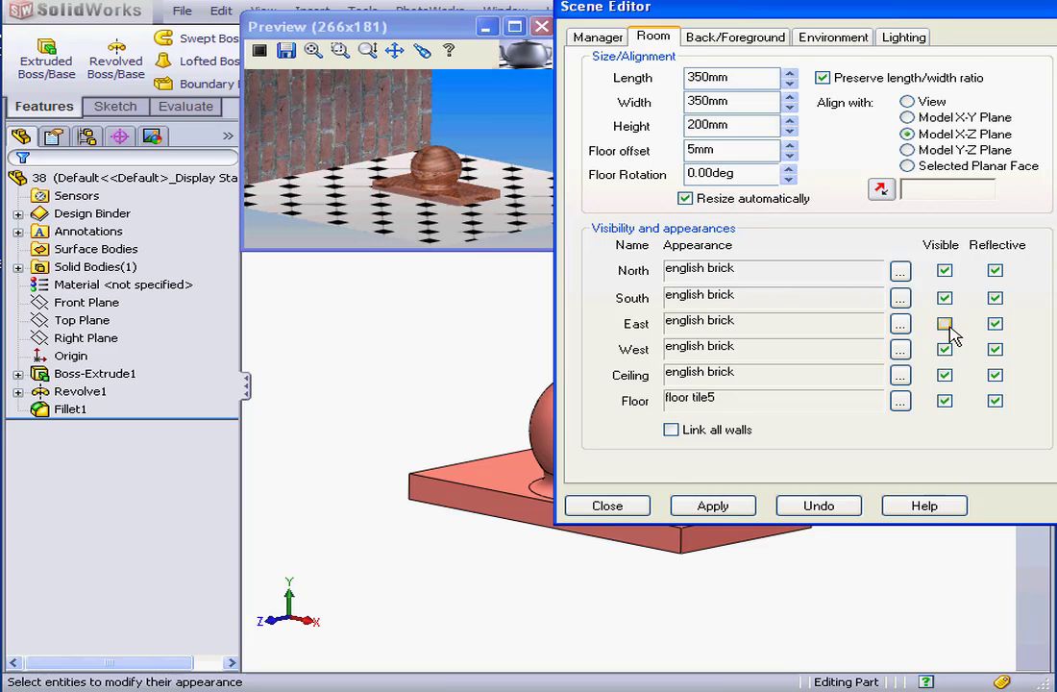
{"action": "left_click", "coordinate": [946, 326]}
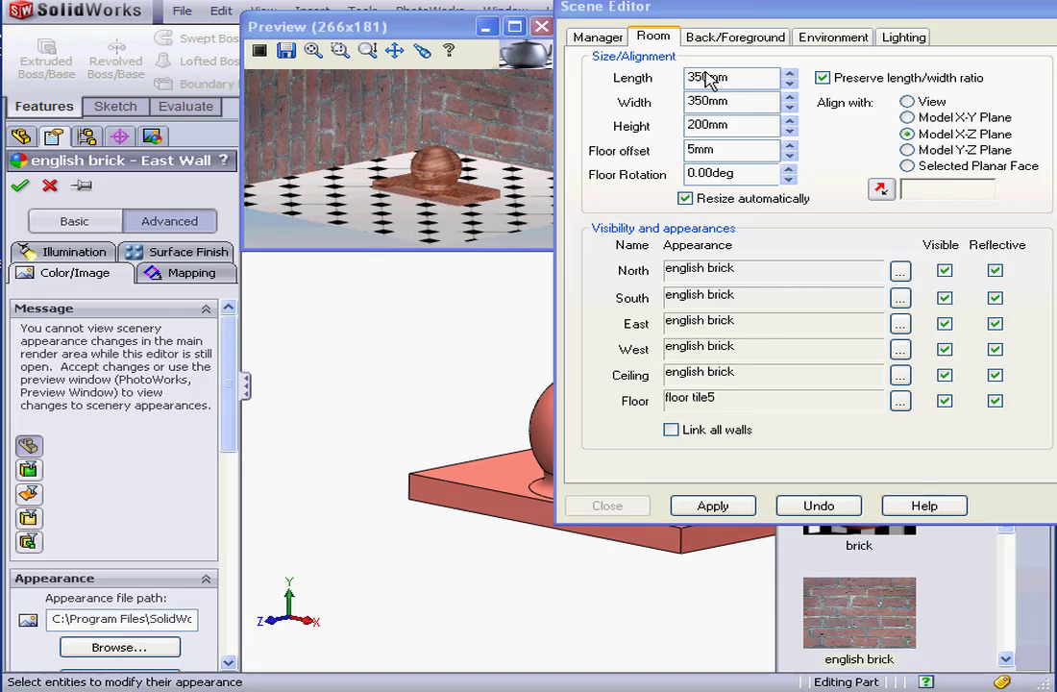
- Change the east wall's appearance to english brick2
{"action": "left_click_drag", "start_coordinate": [594, 12], "coordinate": [1056, 11]}
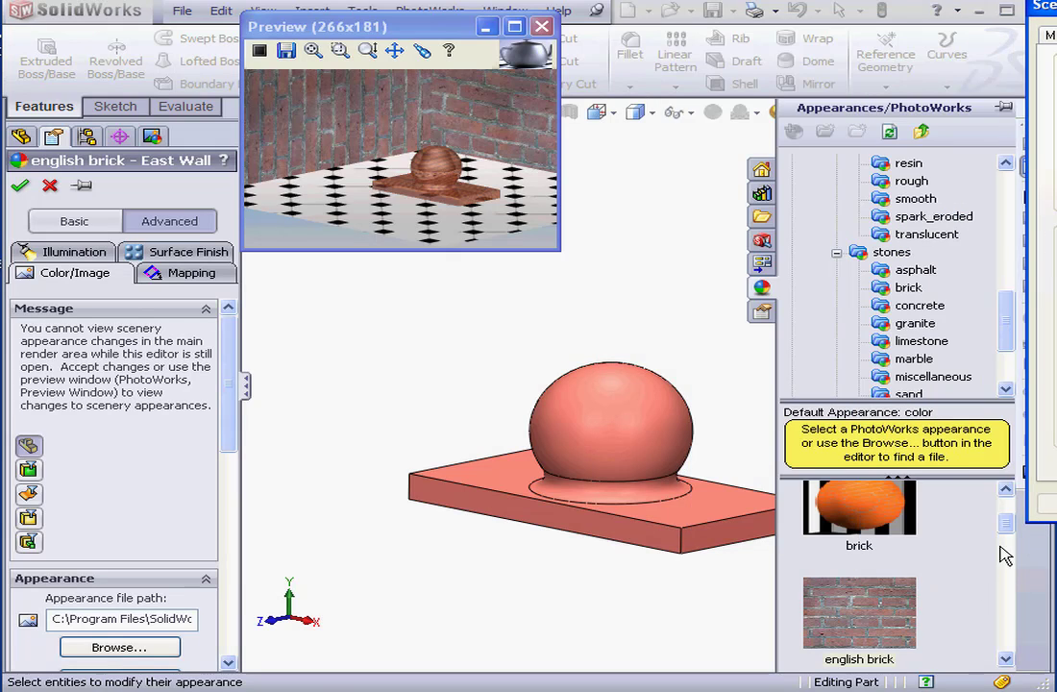
{"action": "left_click_drag", "start_coordinate": [1002, 518], "coordinate": [1007, 538]}
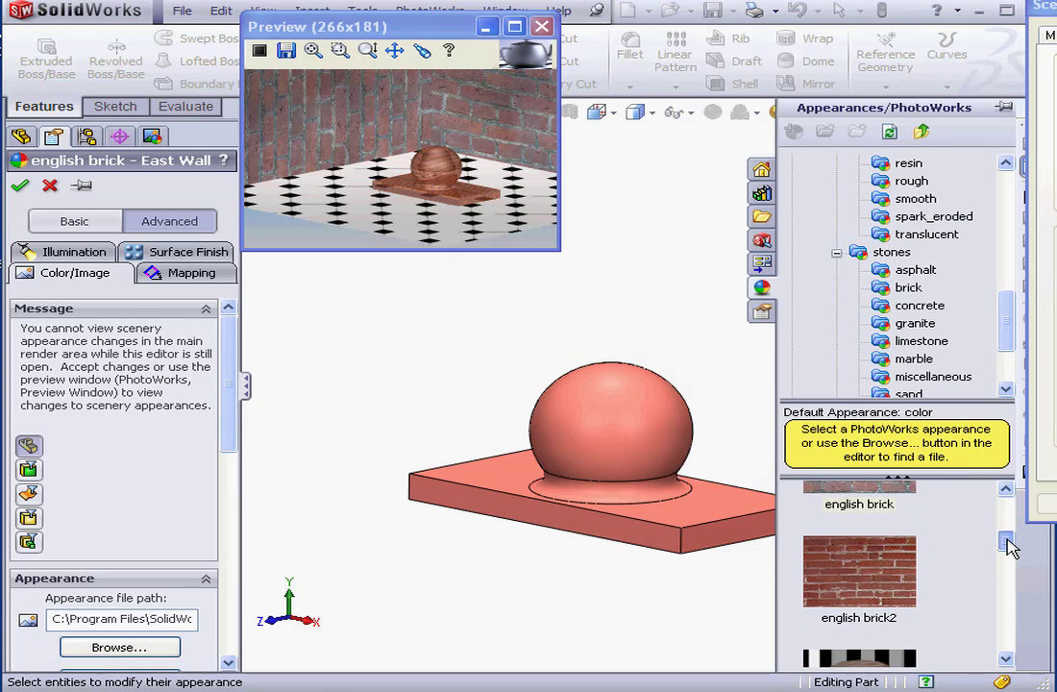
{"action": "left_click", "coordinate": [875, 584]}
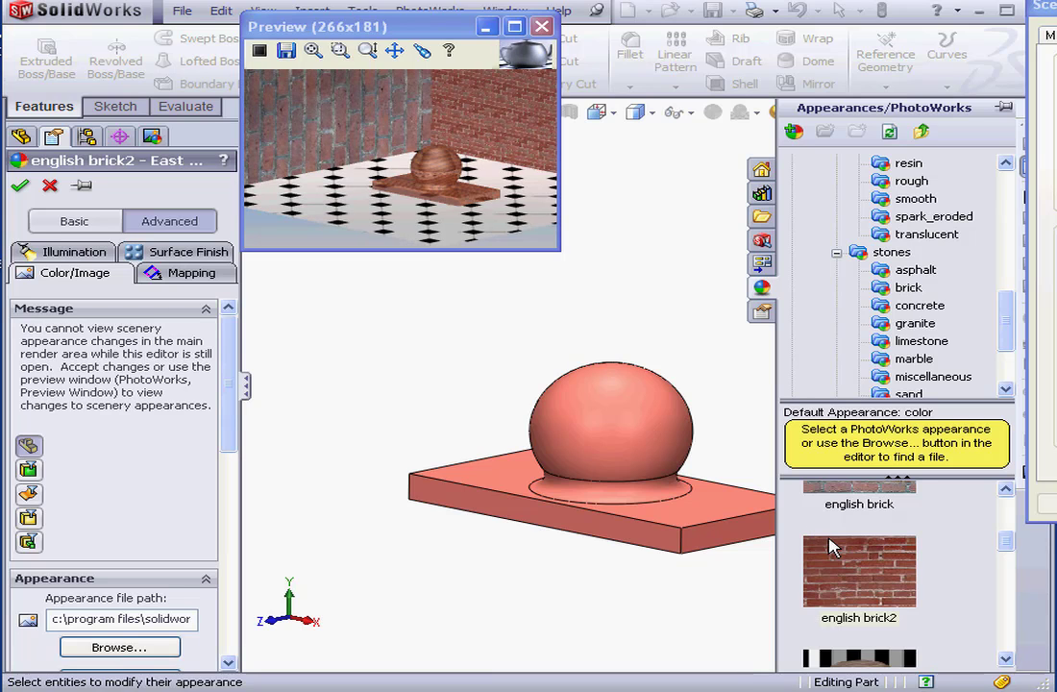
{"action": "left_click", "coordinate": [20, 185]}
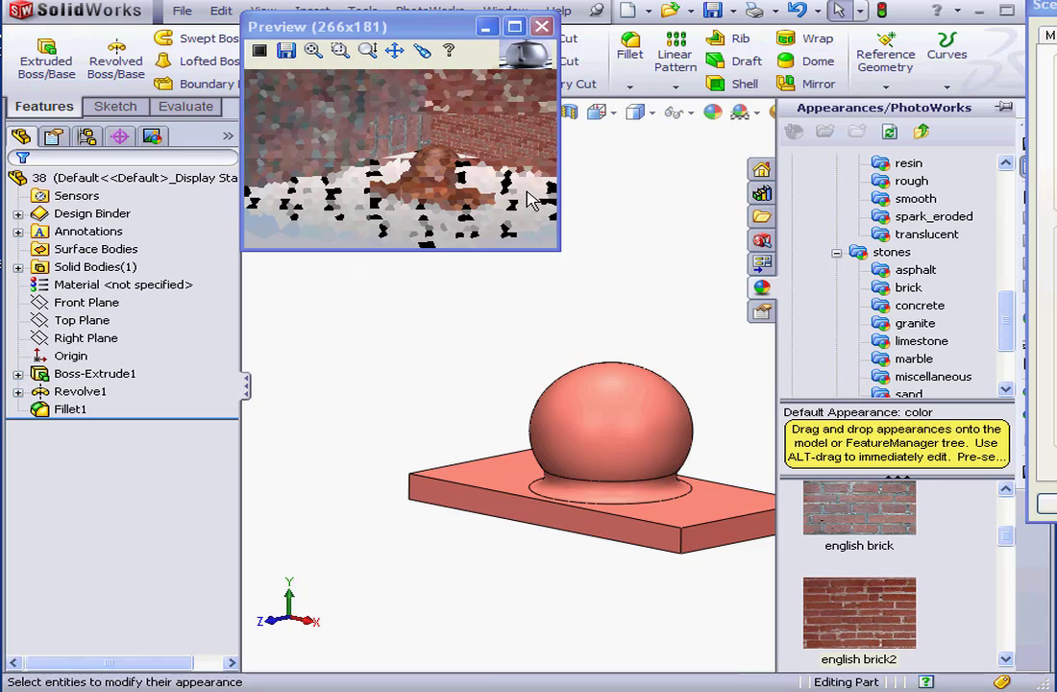
- Apply the room changes, close the scene editor and render the part in the scene
{"action": "left_click_drag", "start_coordinate": [855, 23], "coordinate": [658, 19]}
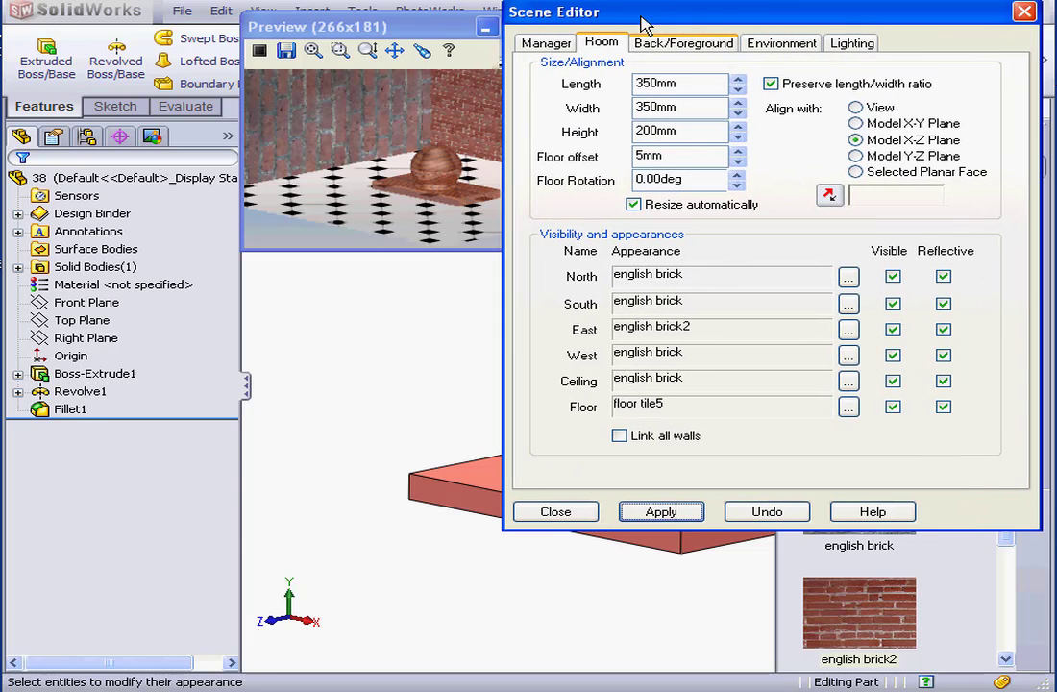
{"action": "left_click", "coordinate": [662, 510]}
{"action": "left_click", "coordinate": [589, 514]}
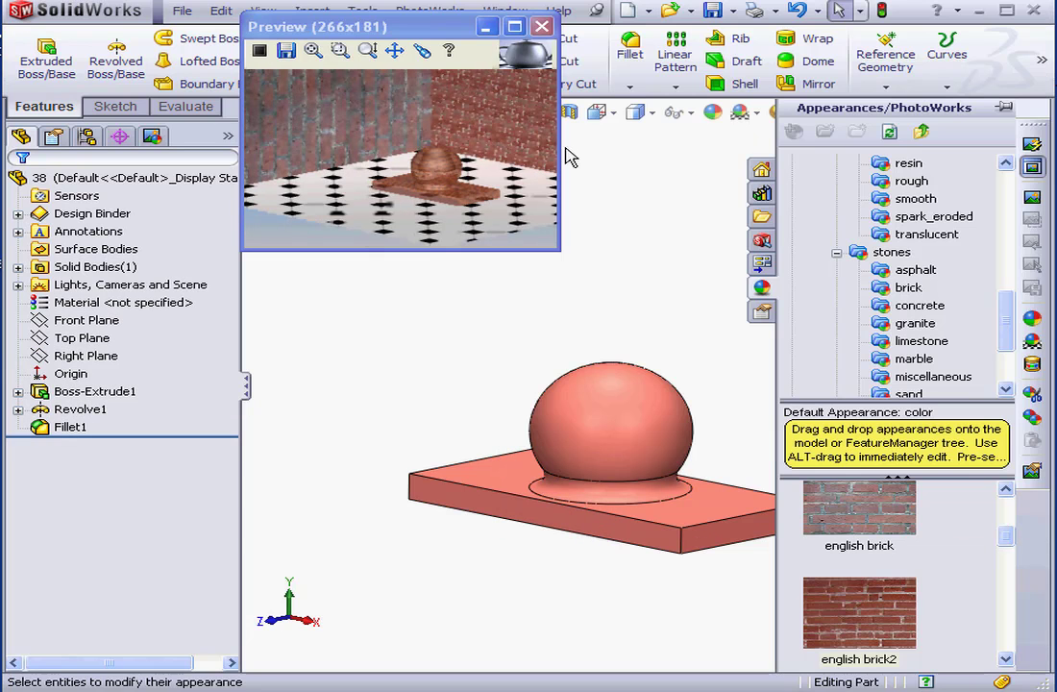
{"action": "left_click", "coordinate": [697, 277]}
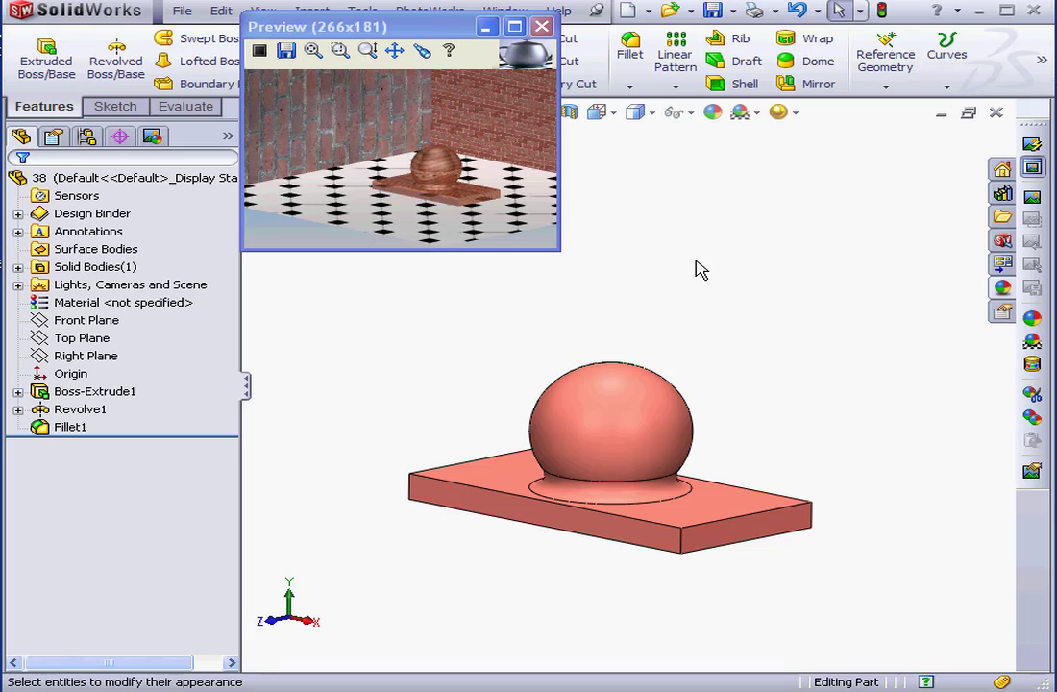
{"action": "left_click", "coordinate": [1031, 198]}
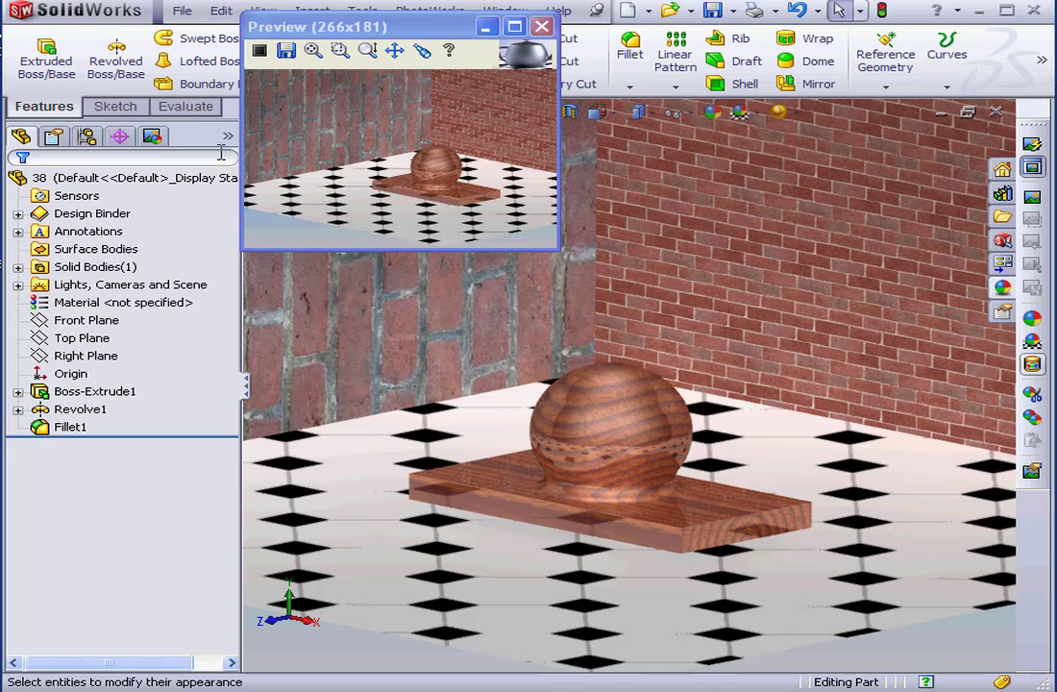
- Reopen the tiles and brick scene's room settings and open the east wall's appearance for editing, keeping the appearance library unobstructed
{"action": "left_click", "coordinate": [151, 135]}
{"action": "left_click", "coordinate": [17, 175]}
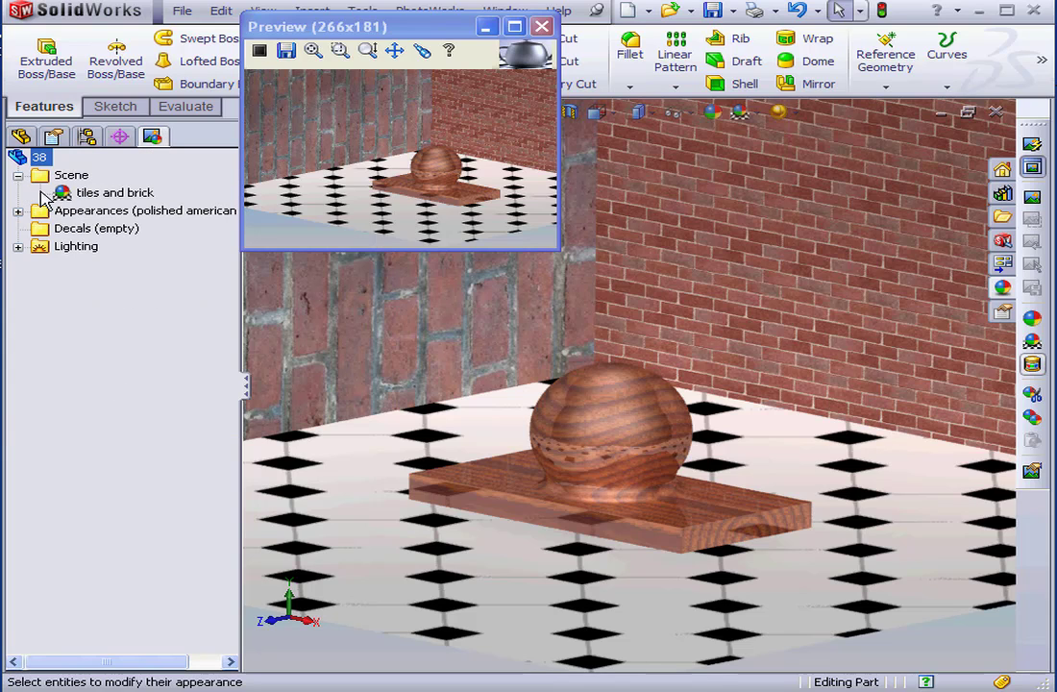
{"action": "double_click", "coordinate": [96, 195]}
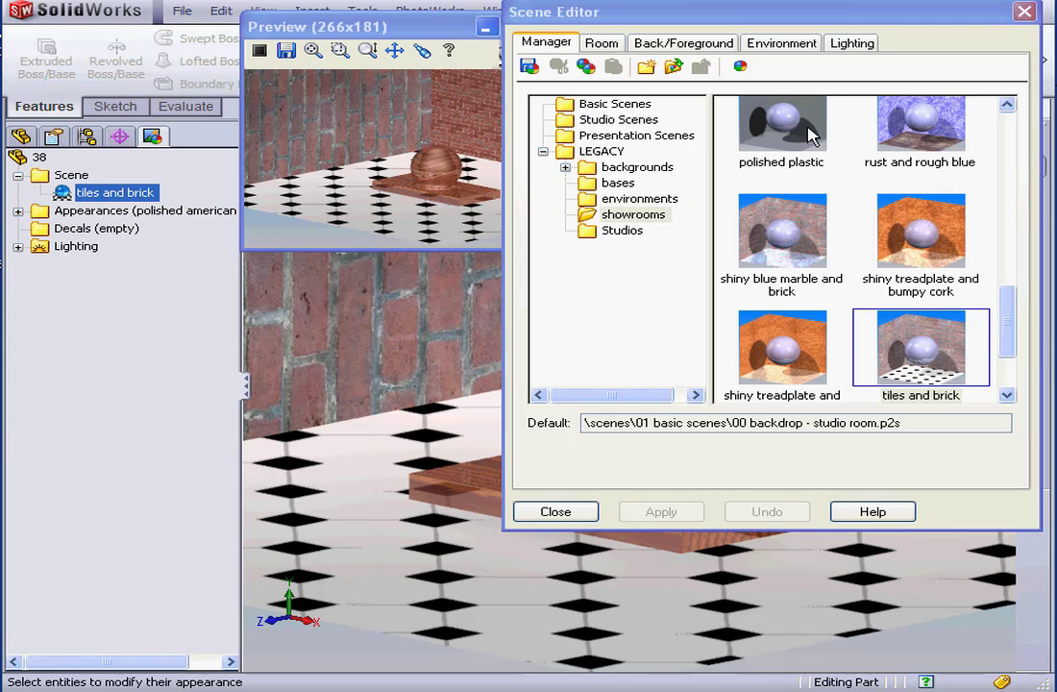
{"action": "left_click", "coordinate": [604, 43]}
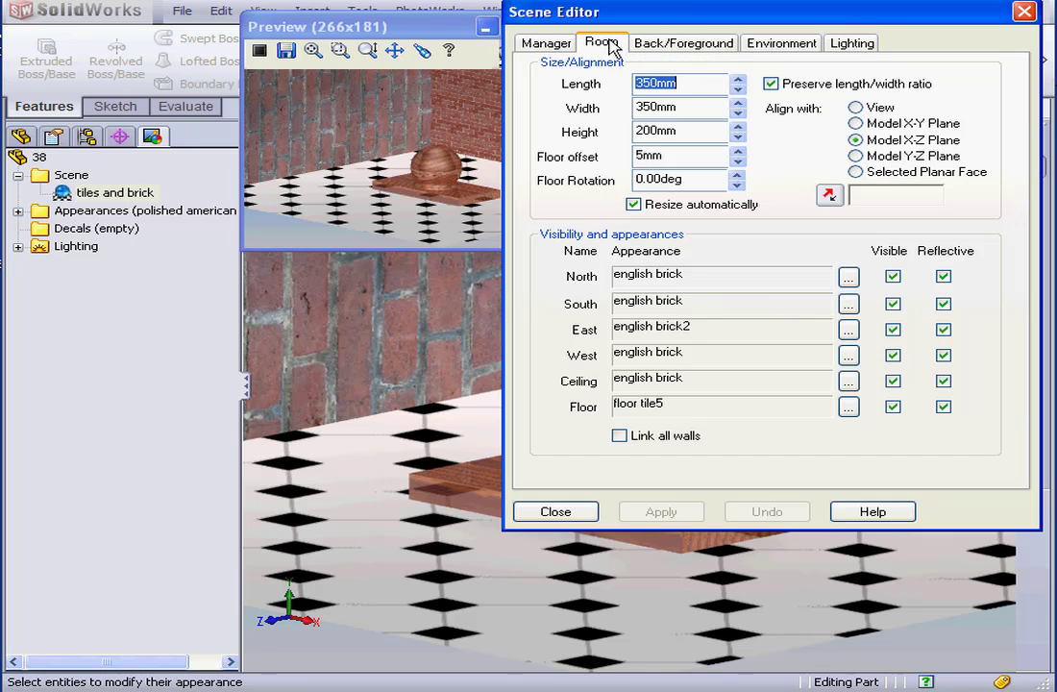
{"action": "left_click", "coordinate": [849, 329]}
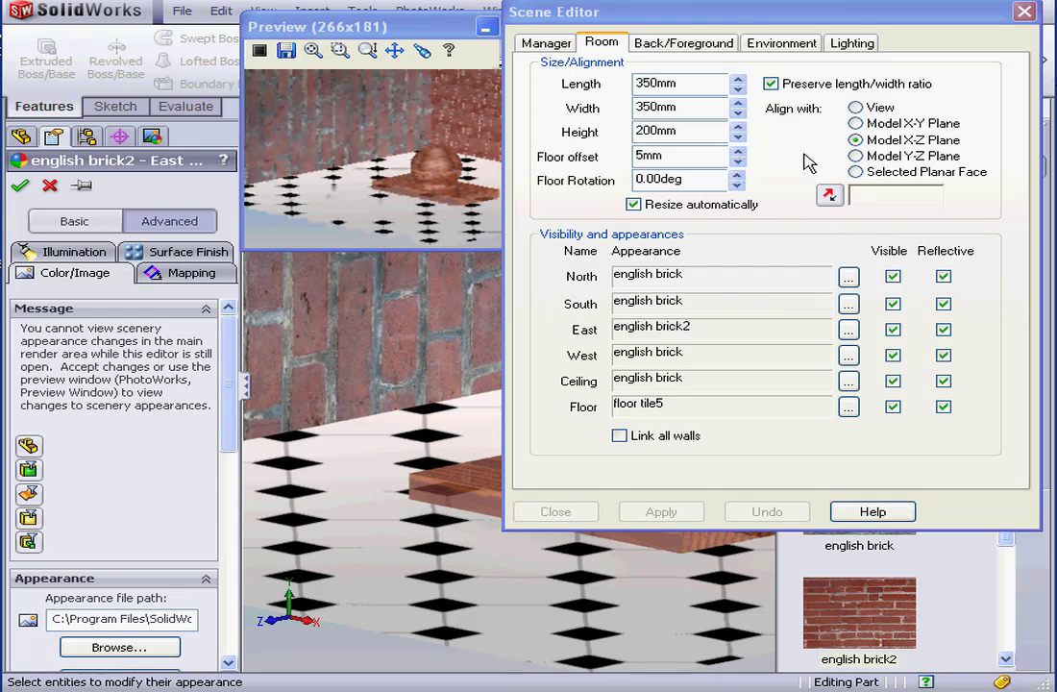
{"action": "left_click_drag", "start_coordinate": [659, 15], "coordinate": [1055, 23]}
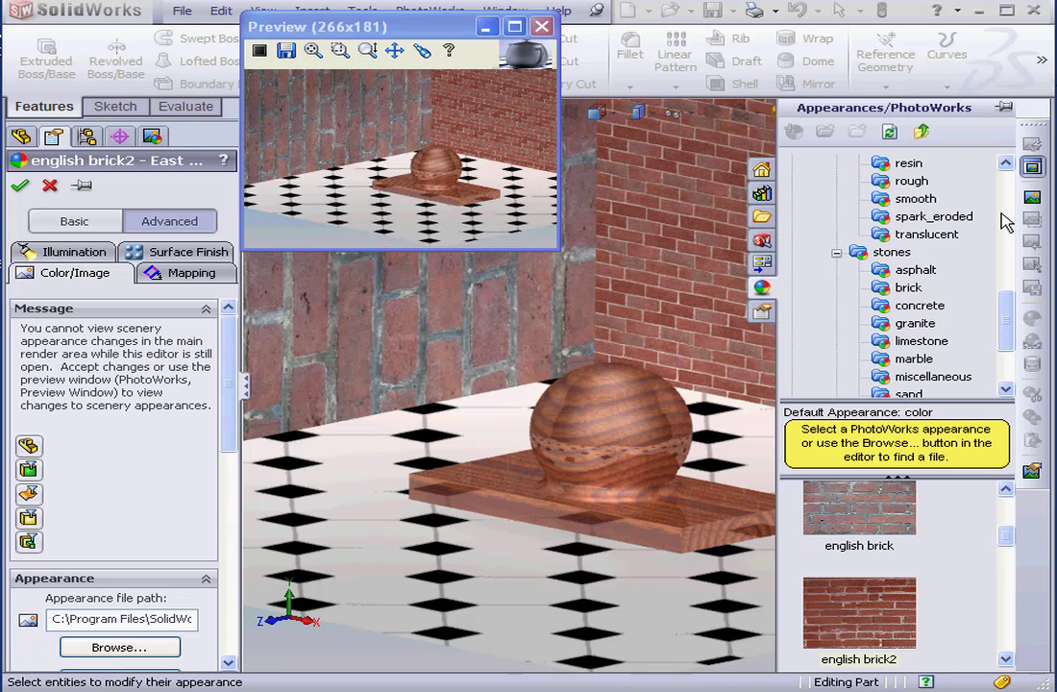
- Replace the east wall's appearance with mirror from the gloss glass appearances
{"action": "left_click_drag", "start_coordinate": [1008, 310], "coordinate": [1006, 217]}
{"action": "left_click", "coordinate": [889, 202]}
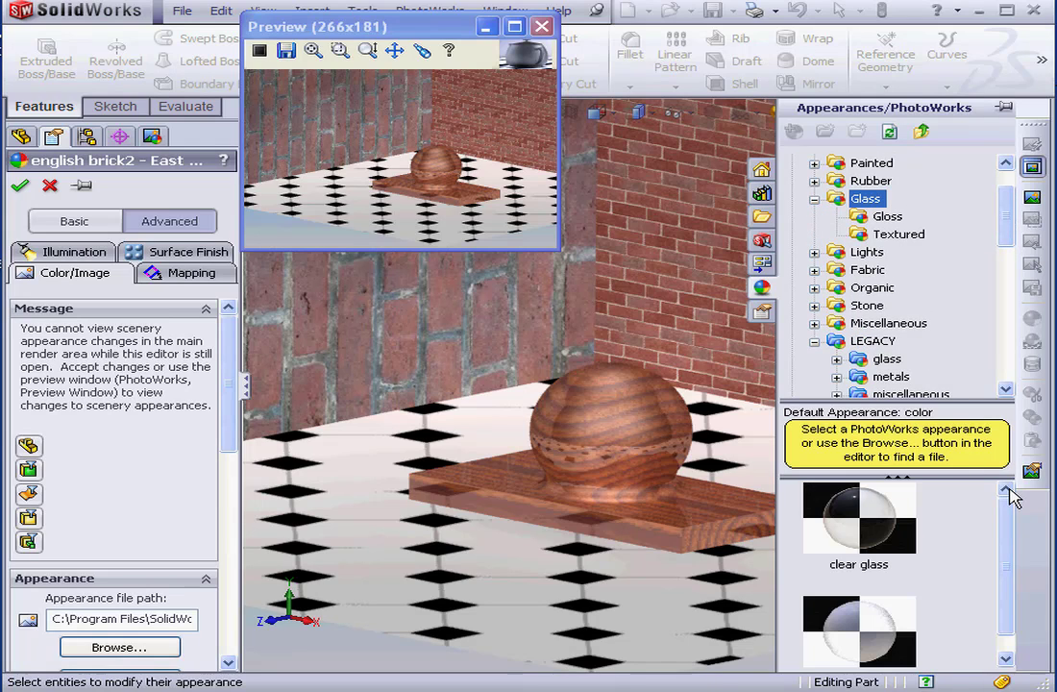
{"action": "left_click", "coordinate": [894, 221]}
{"action": "left_click_drag", "start_coordinate": [1003, 516], "coordinate": [1010, 593]}
{"action": "left_click", "coordinate": [891, 556]}
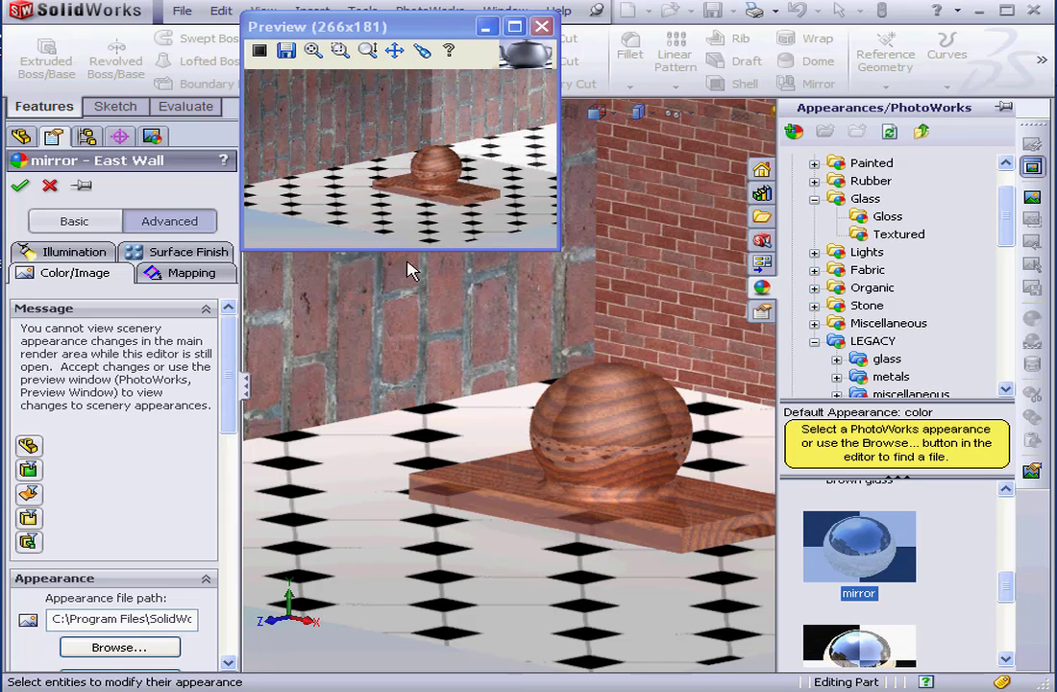
{"action": "left_click", "coordinate": [19, 185]}
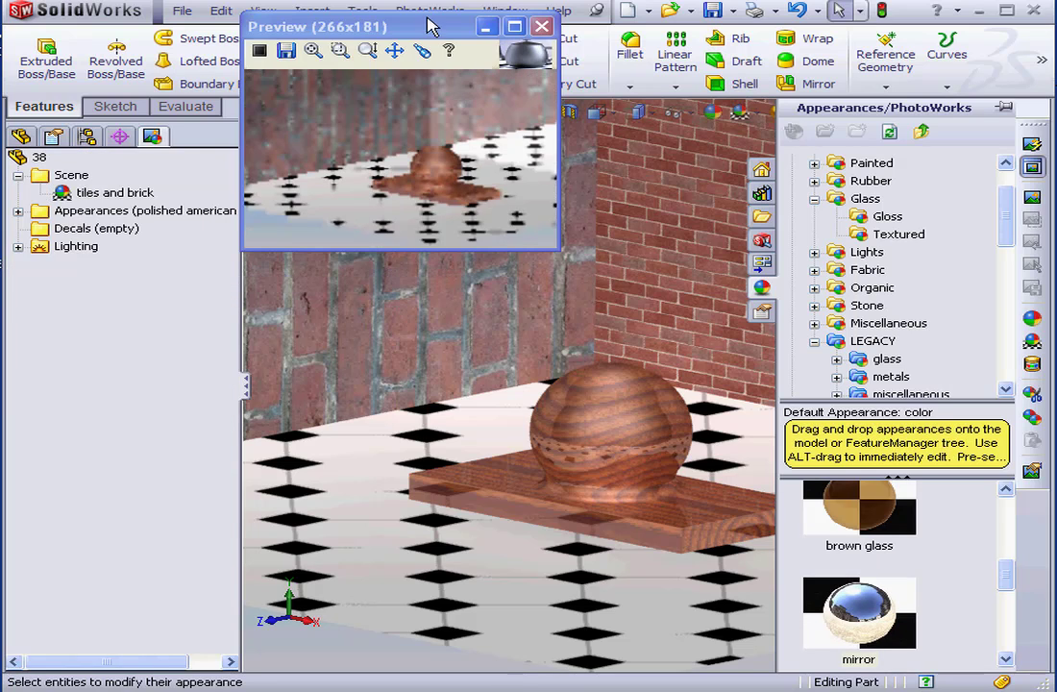
- Reposition and rotate the part so the mirror wall reflects it from a higher viewpoint, and render the scene
{"action": "left_click_drag", "start_coordinate": [432, 31], "coordinate": [260, 31]}
{"action": "left_click", "coordinate": [540, 116]}
{"action": "left_click_drag", "start_coordinate": [672, 319], "coordinate": [519, 309]}
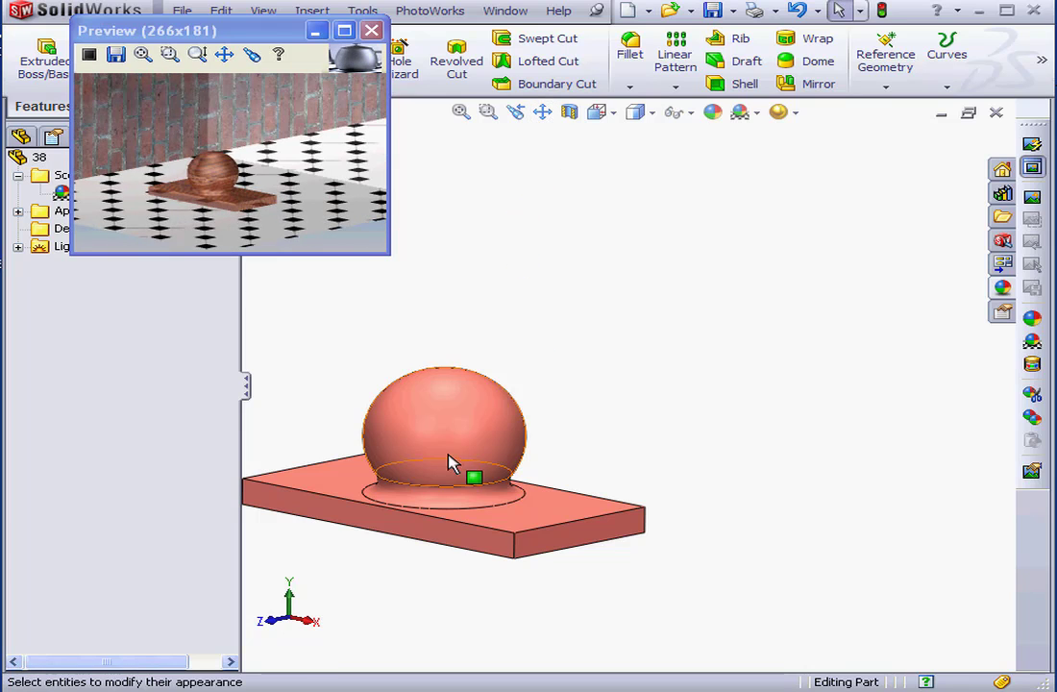
{"action": "mouse_move", "coordinate": [448, 460]}
{"action": "middle_mouse_down"}
{"action": "mouse_move", "coordinate": [415, 439]}
{"action": "mouse_move", "coordinate": [451, 469]}
{"action": "middle_mouse_up"}
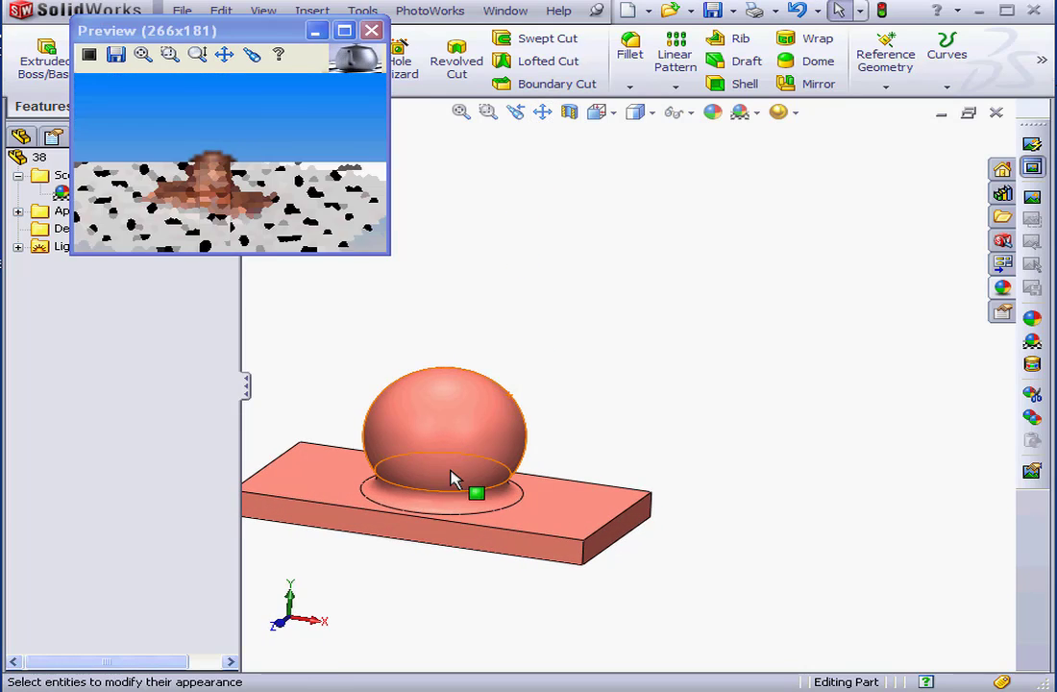
{"action": "left_click", "coordinate": [543, 112]}
{"action": "left_click_drag", "start_coordinate": [514, 366], "coordinate": [508, 454]}
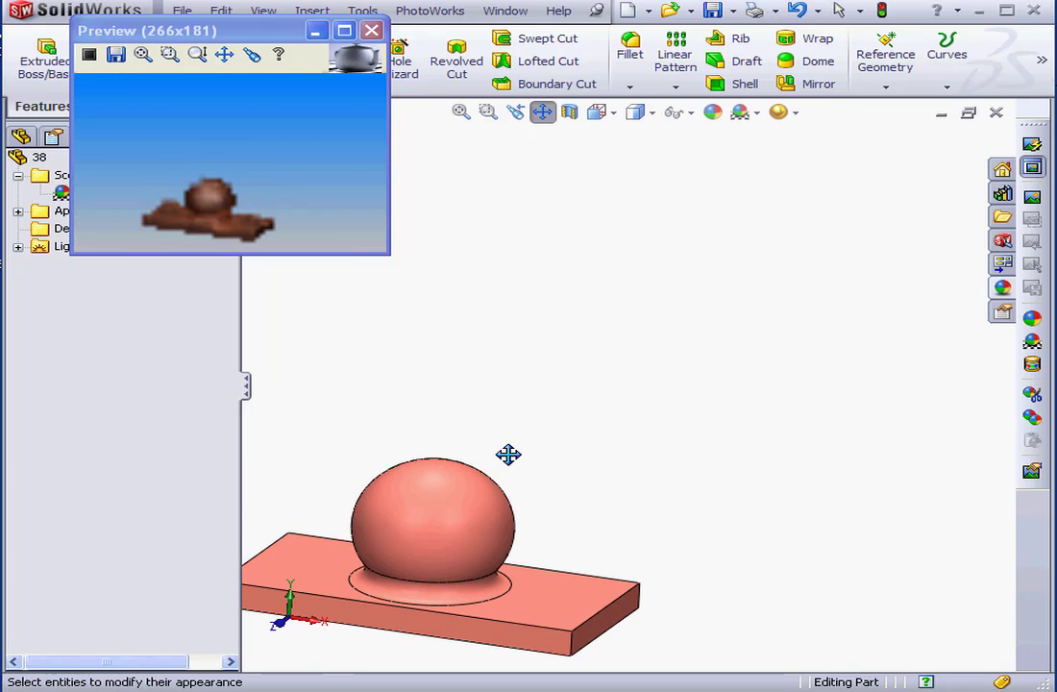
{"action": "left_click", "coordinate": [545, 113]}
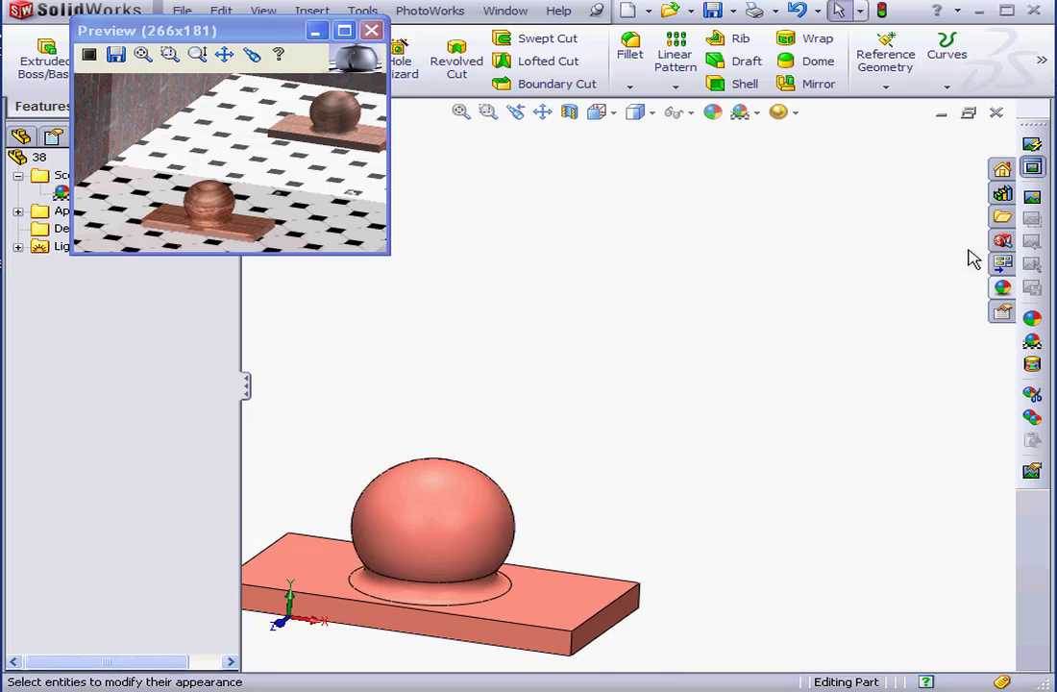
{"action": "left_click", "coordinate": [1031, 200]}
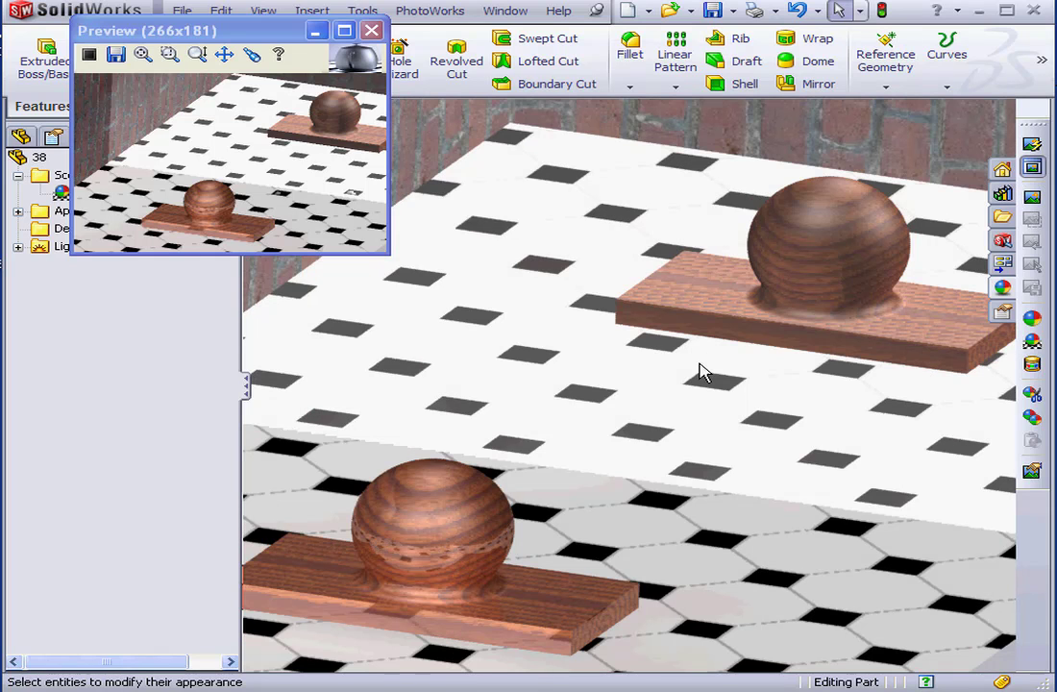
- Apply the reflective clear glass appearance to the sphere's face
{"action": "left_click", "coordinate": [462, 504]}
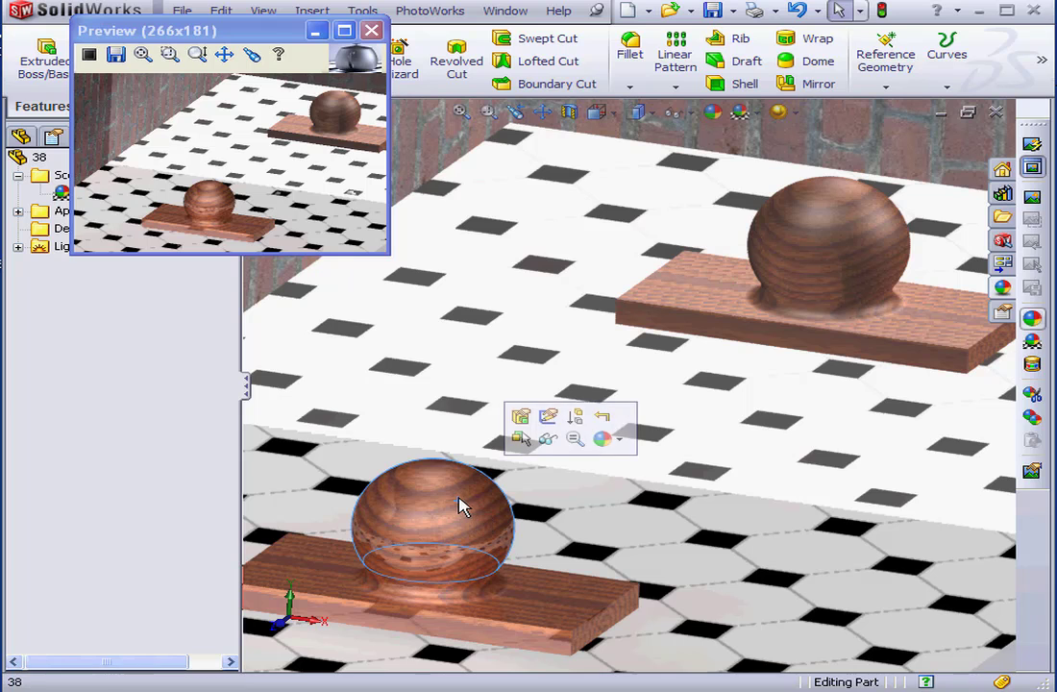
{"action": "left_click", "coordinate": [1028, 320]}
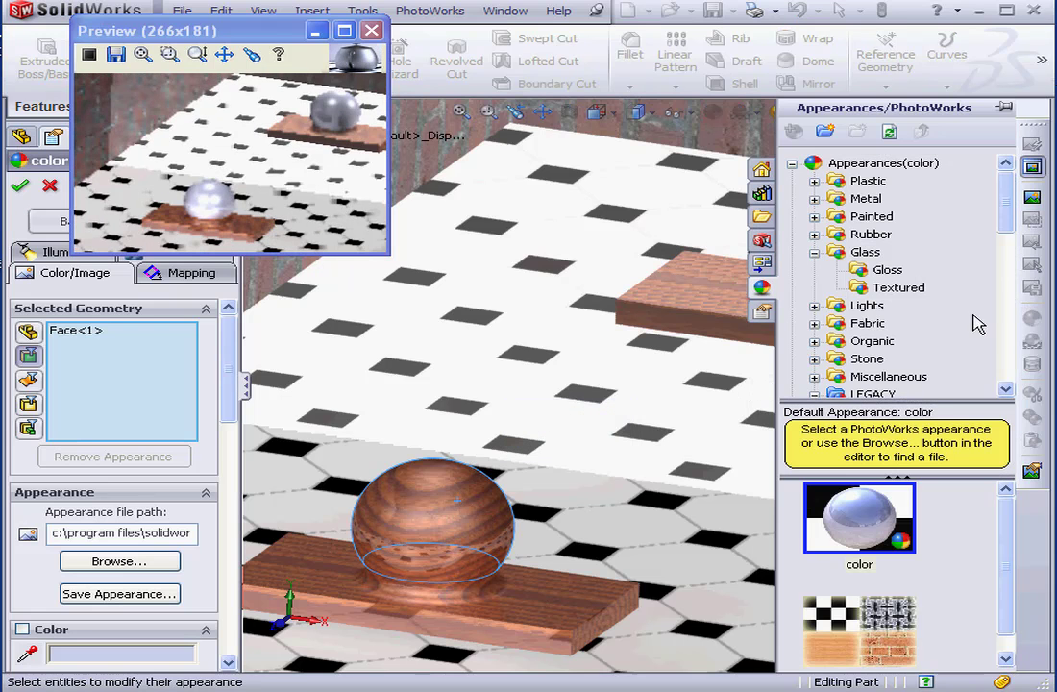
{"action": "left_click", "coordinate": [887, 271]}
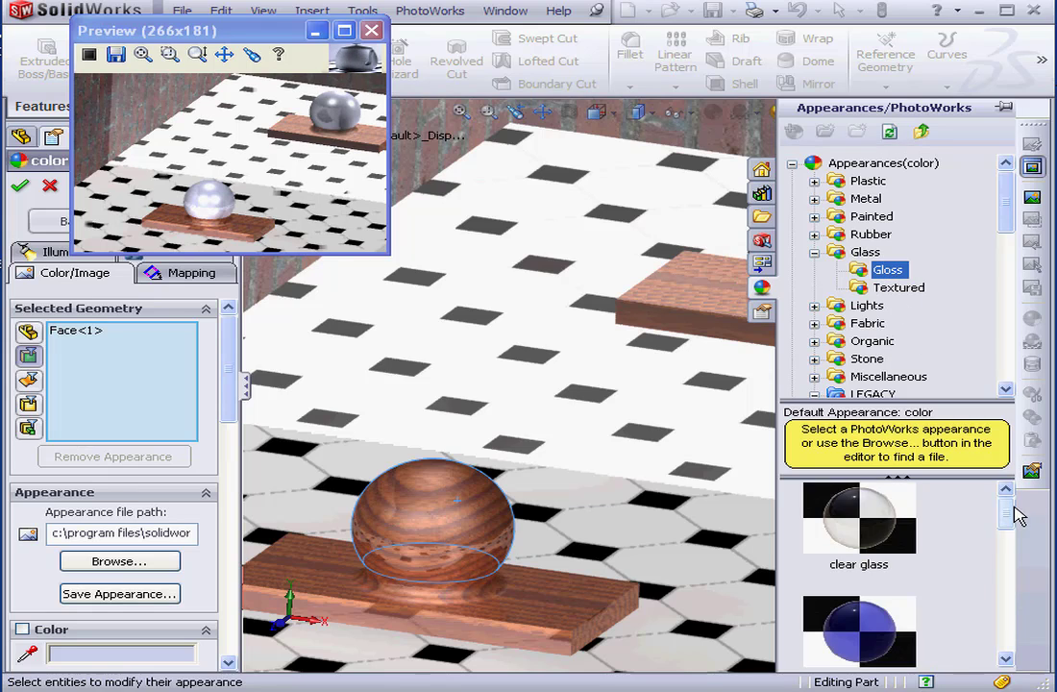
{"action": "left_click_drag", "start_coordinate": [1006, 504], "coordinate": [1010, 615]}
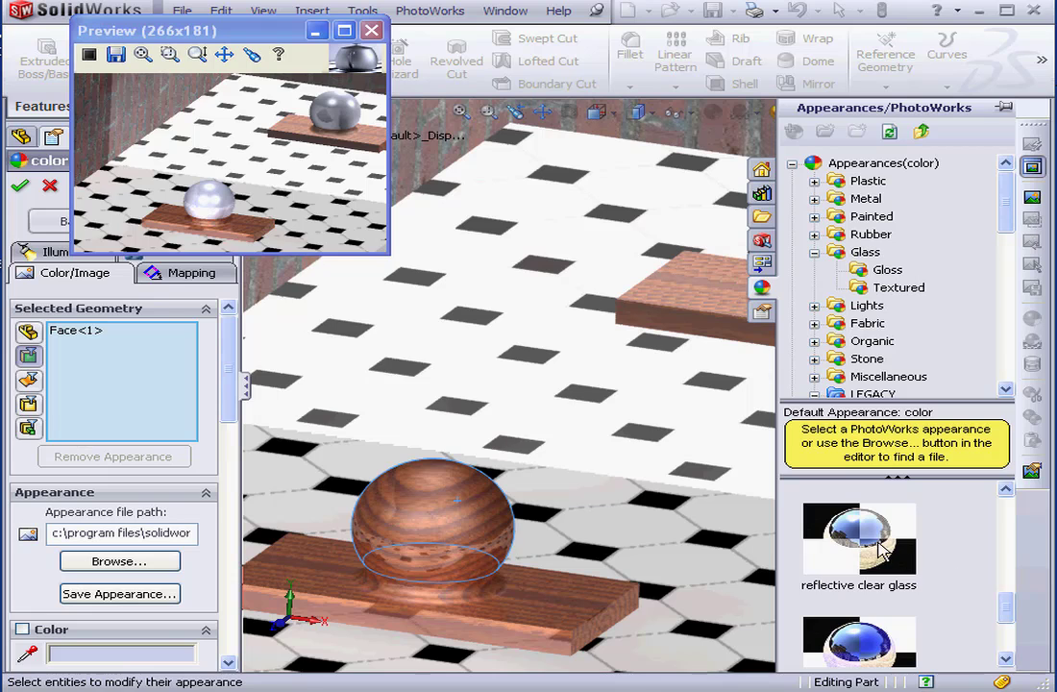
{"action": "left_click", "coordinate": [907, 543]}
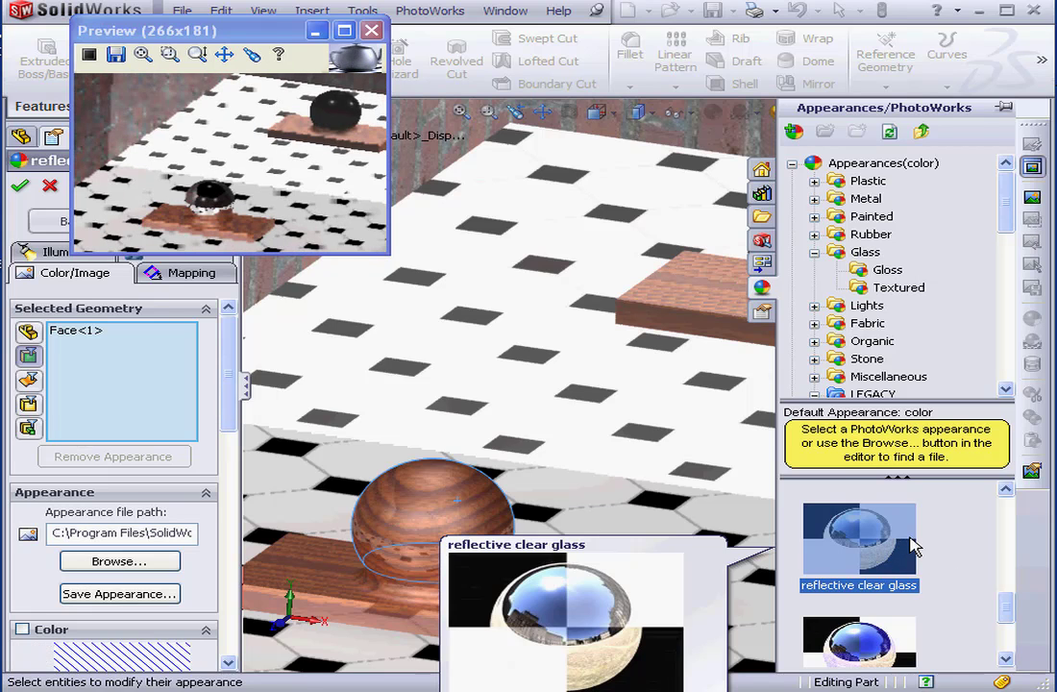
{"action": "left_click", "coordinate": [19, 185]}
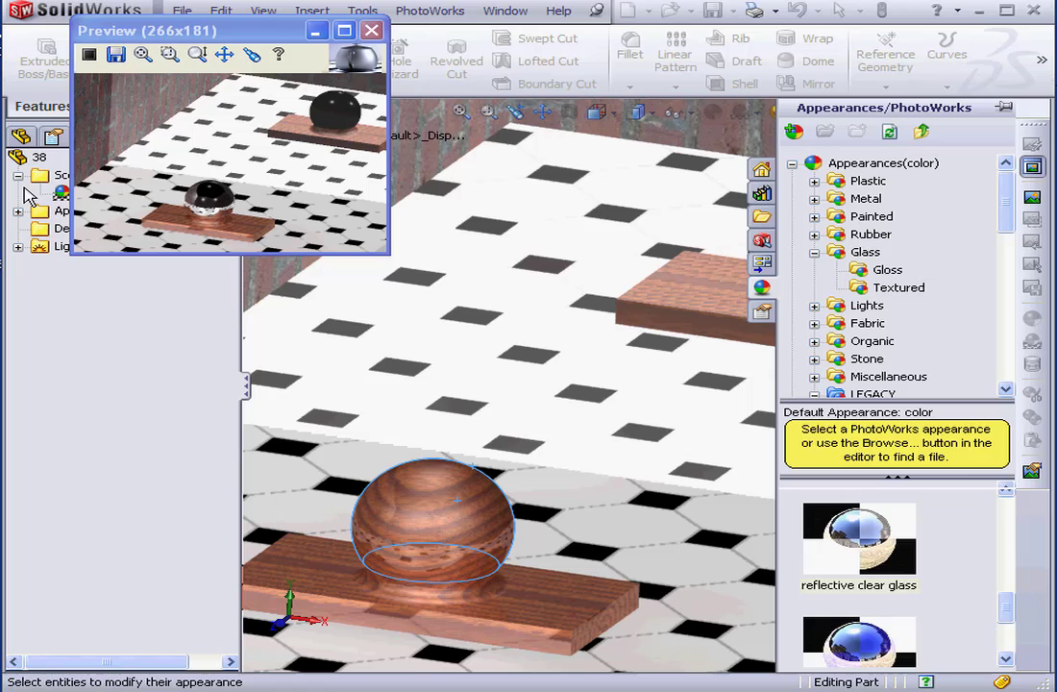
{"action": "left_click", "coordinate": [457, 593]}
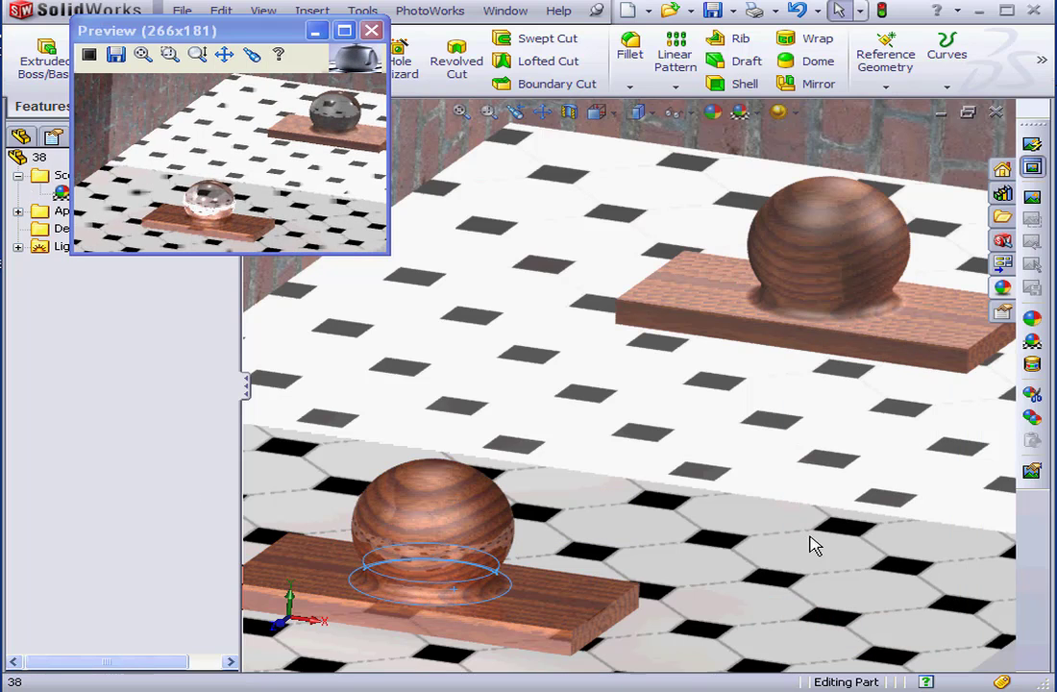
- Apply reflective green glass from the gloss glass appearances to the curved face at the sphere's base, and render from a lower viewpoint
{"action": "left_click", "coordinate": [1032, 317]}
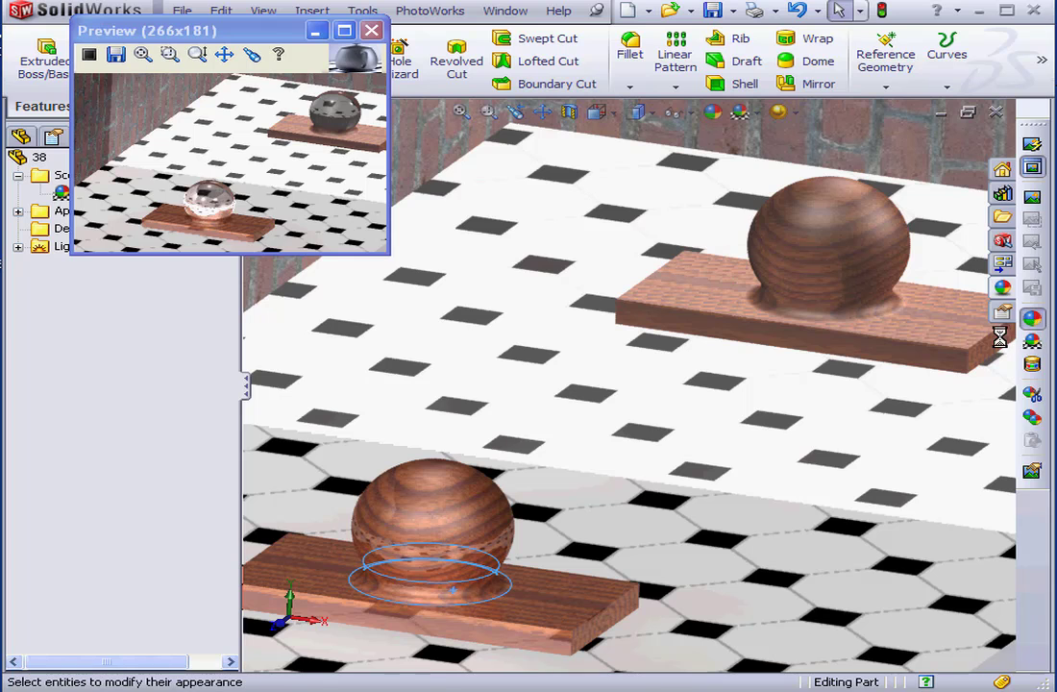
{"action": "left_click", "coordinate": [887, 270]}
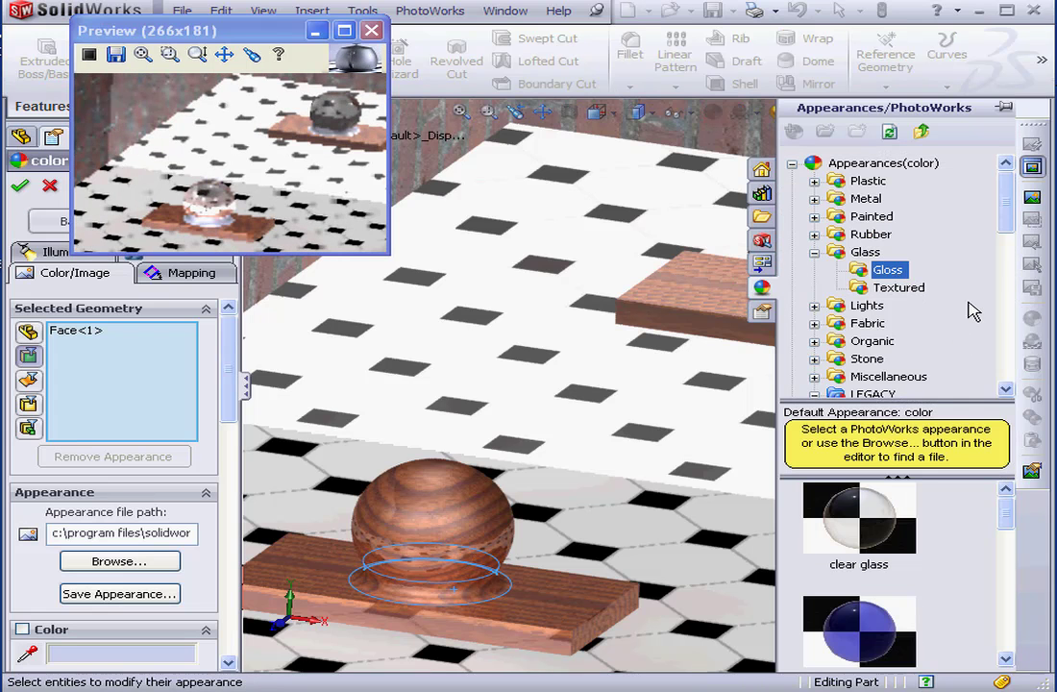
{"action": "scroll", "coordinate": [1008, 523], "scroll_direction": "down", "scroll_amount": 1}
{"action": "left_click_drag", "start_coordinate": [1009, 523], "coordinate": [1008, 630]}
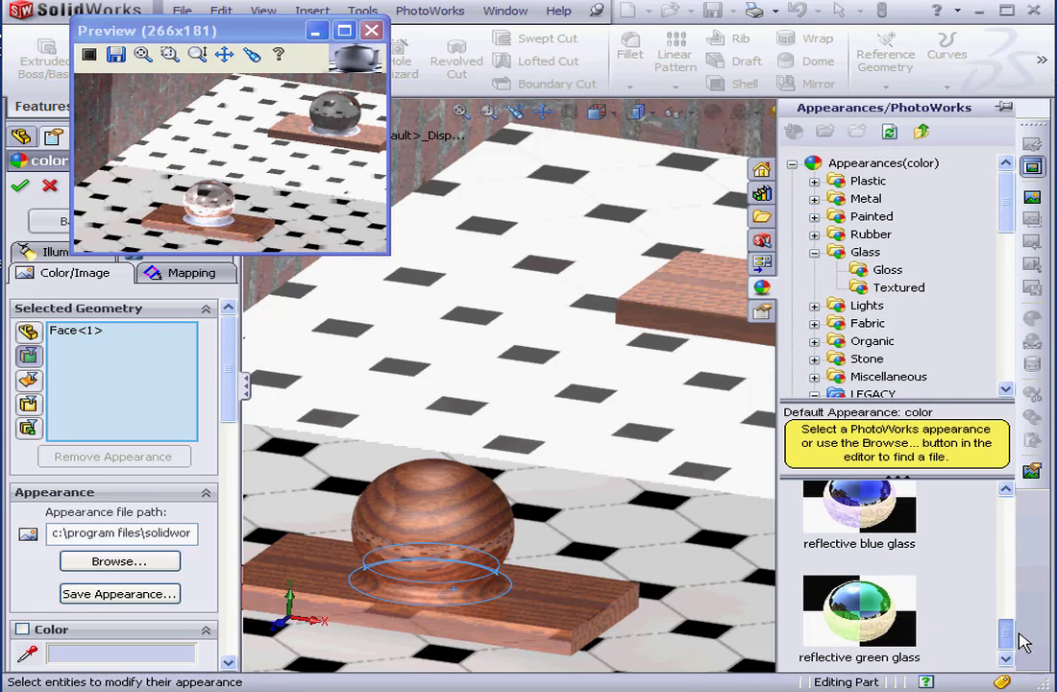
{"action": "left_click", "coordinate": [903, 623]}
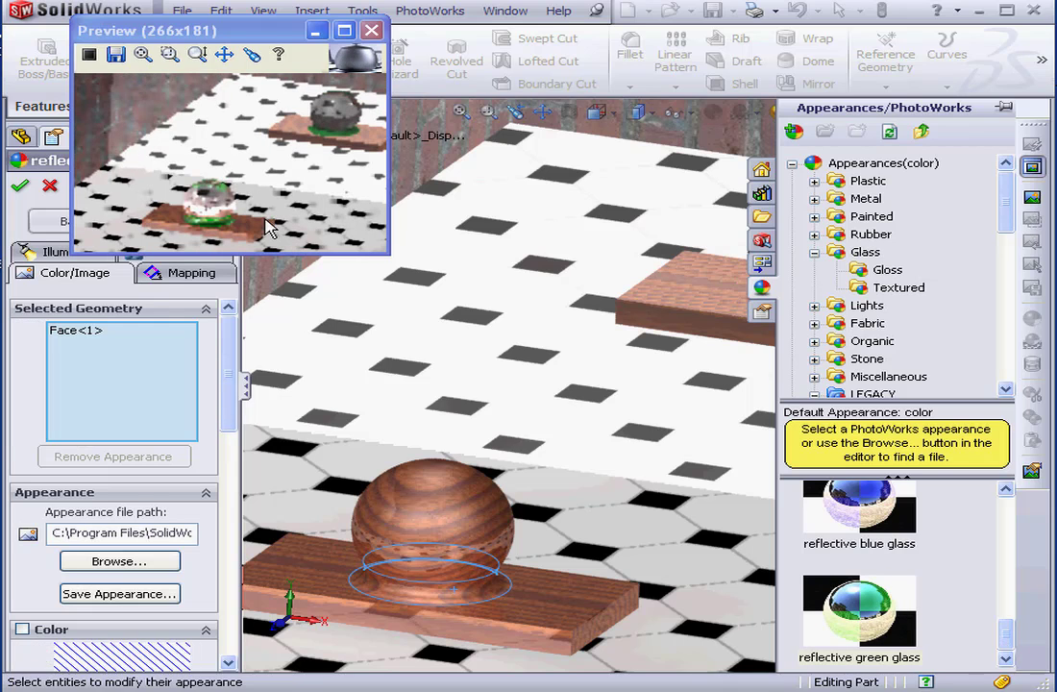
{"action": "left_click", "coordinate": [21, 187]}
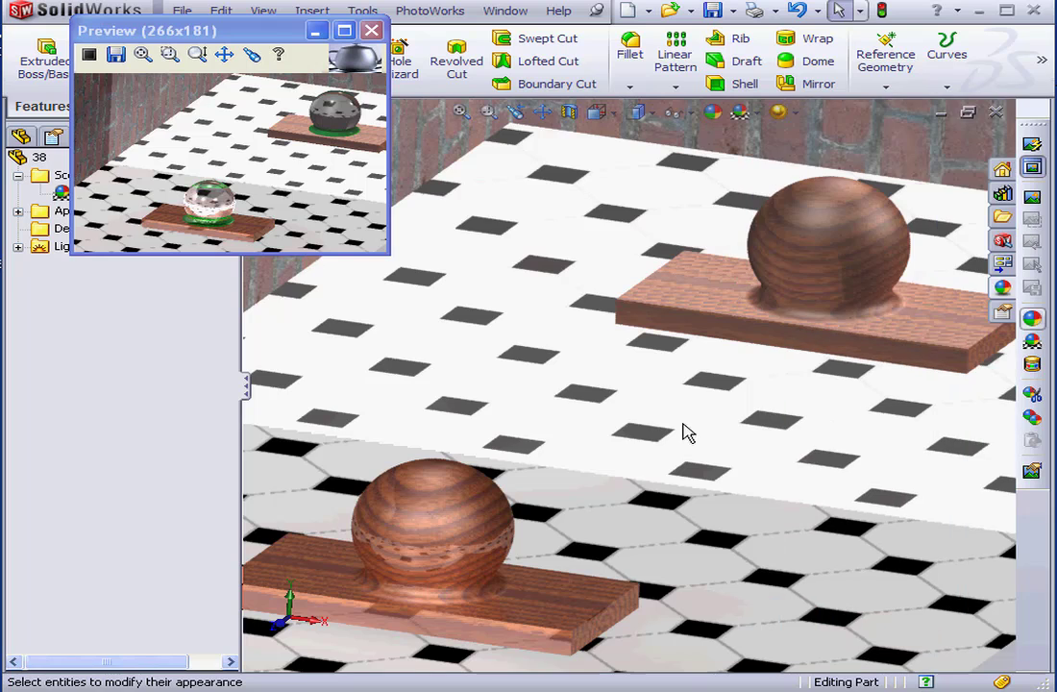
{"action": "middle_click_drag", "start_coordinate": [686, 430], "coordinate": [742, 434]}
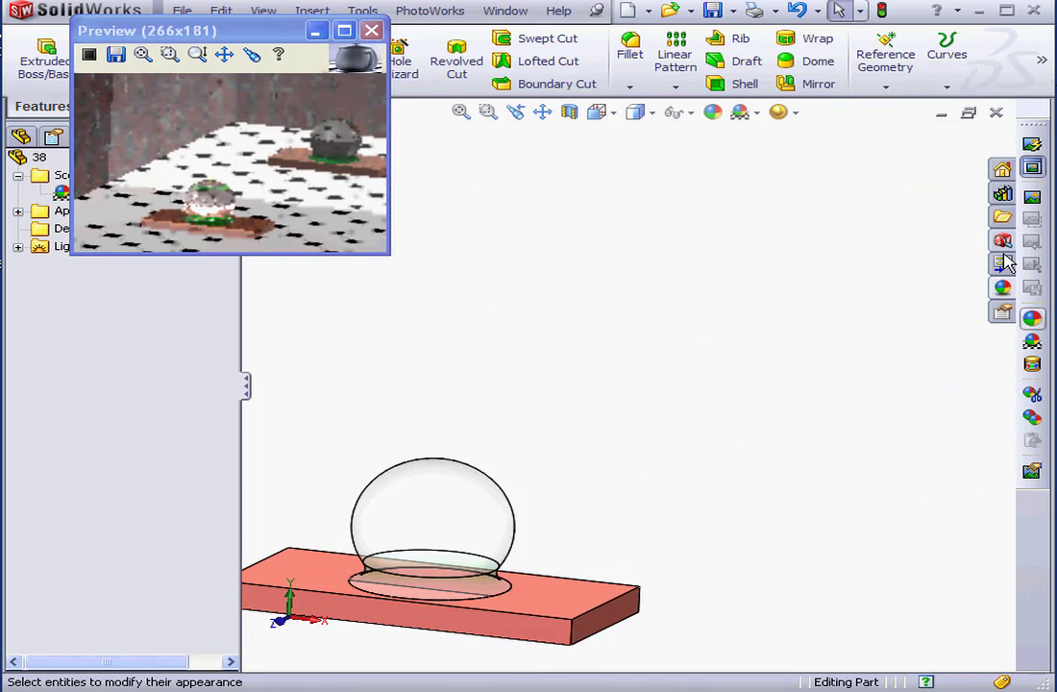
{"action": "left_click", "coordinate": [1032, 197]}
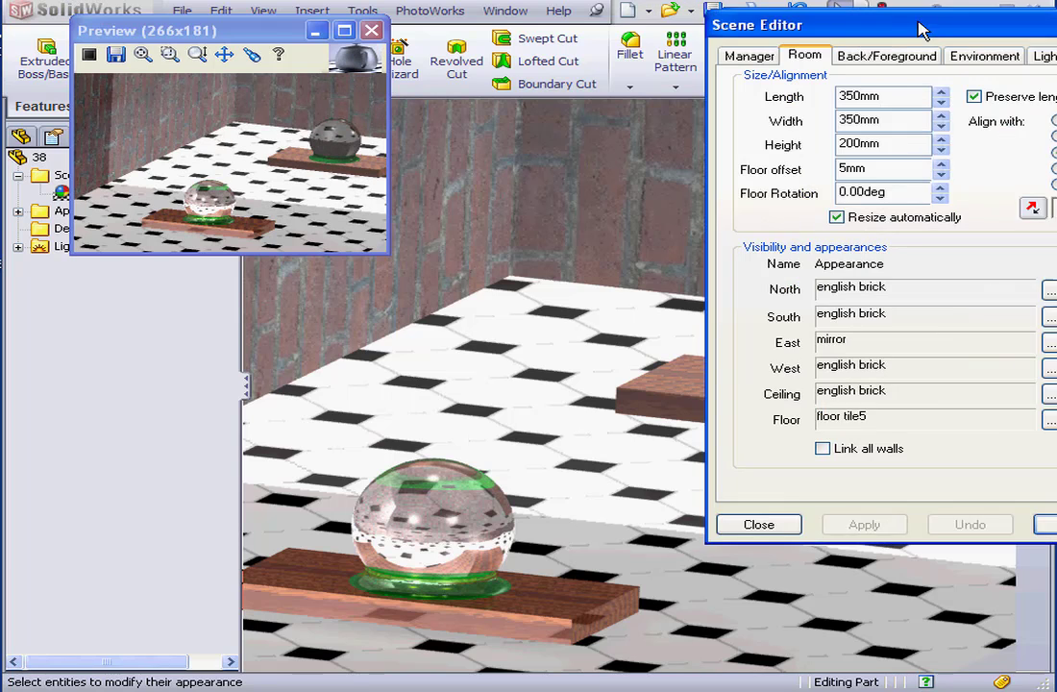
- Apply the two pink directional lighting scheme from the Multiple lights folder to the scene
{"action": "left_click_drag", "start_coordinate": [917, 24], "coordinate": [631, 48]}
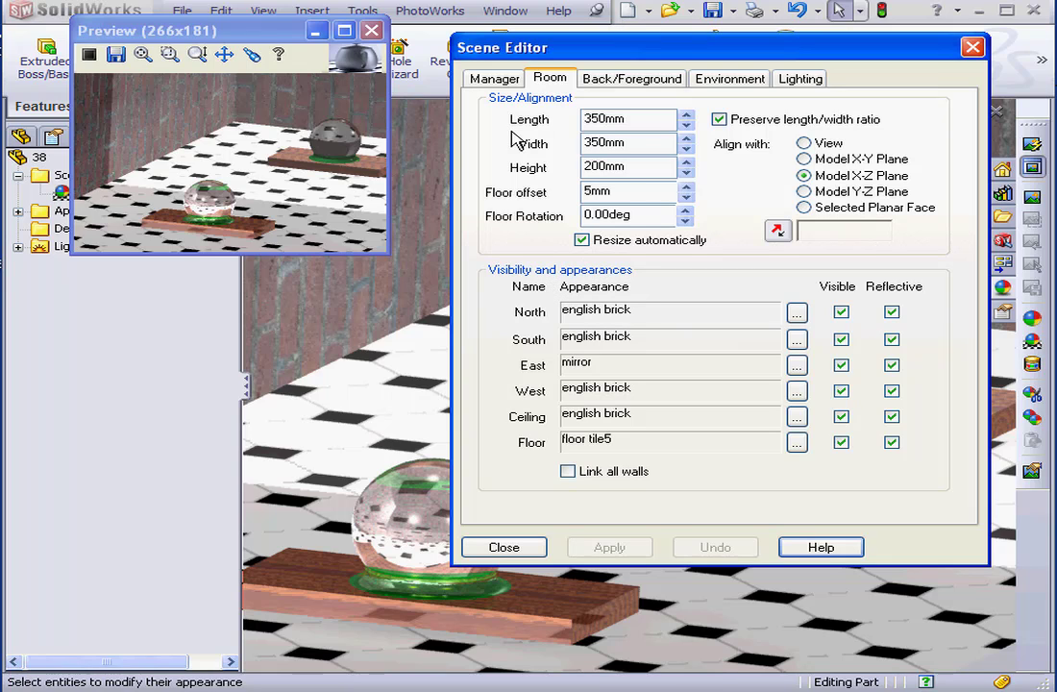
{"action": "left_click", "coordinate": [803, 80]}
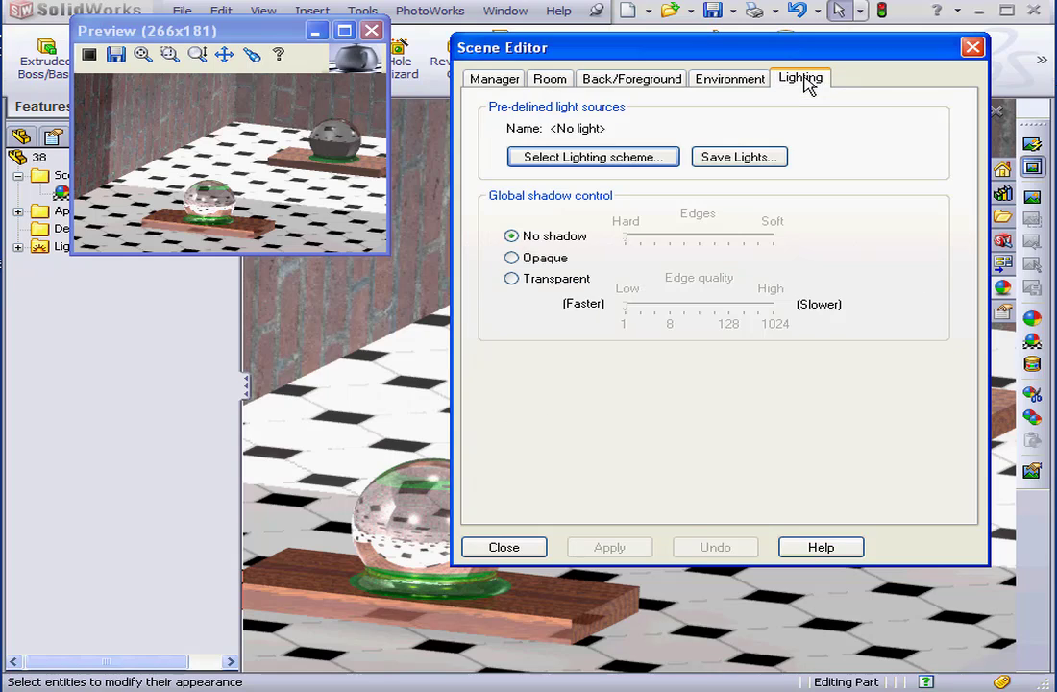
{"action": "left_click", "coordinate": [645, 163]}
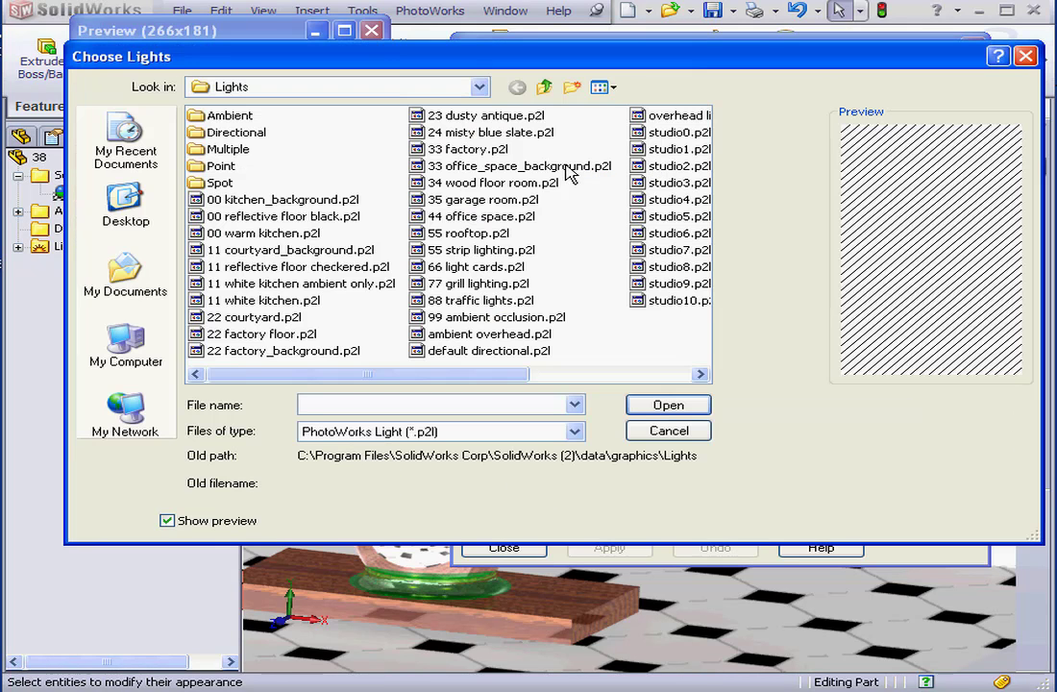
{"action": "left_click", "coordinate": [221, 150]}
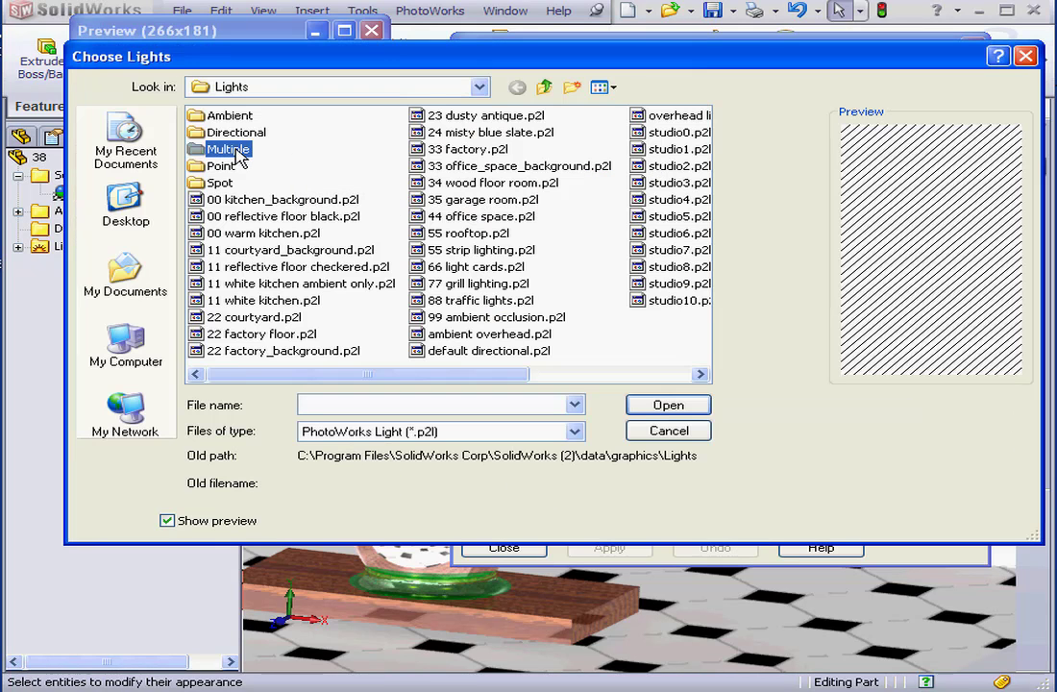
{"action": "double_click", "coordinate": [235, 154]}
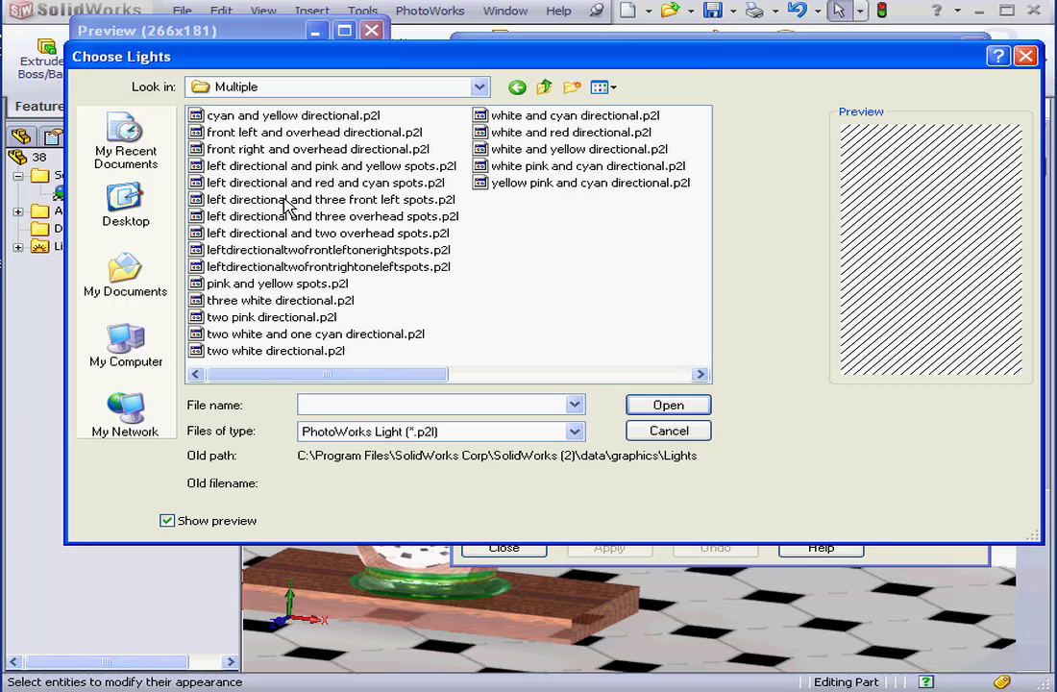
{"action": "left_click", "coordinate": [261, 318]}
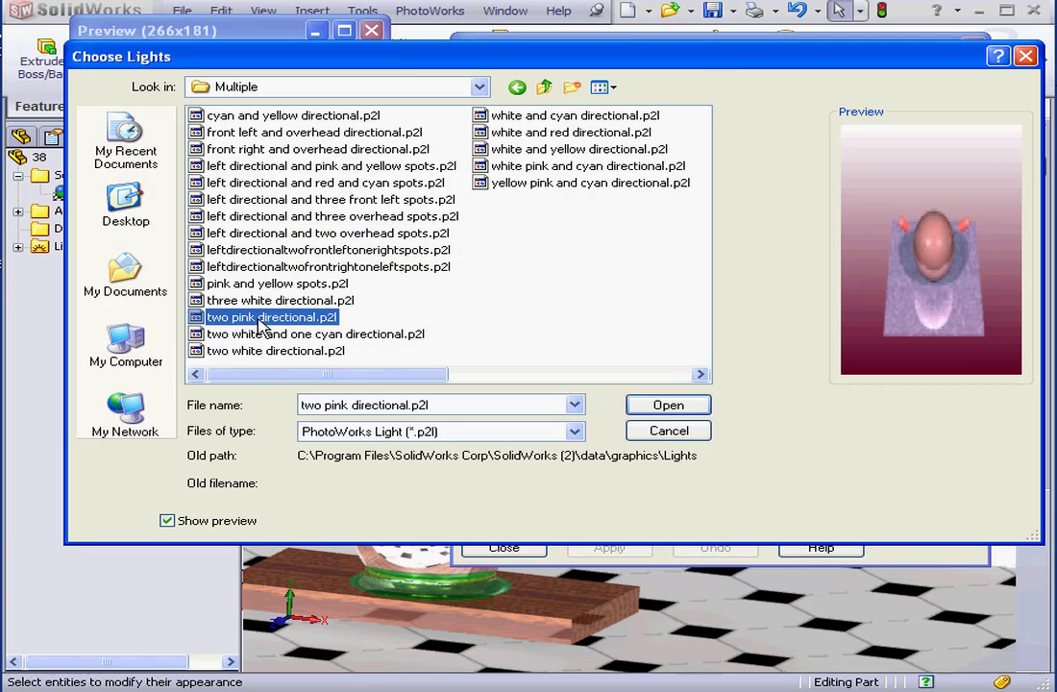
{"action": "left_click", "coordinate": [661, 409]}
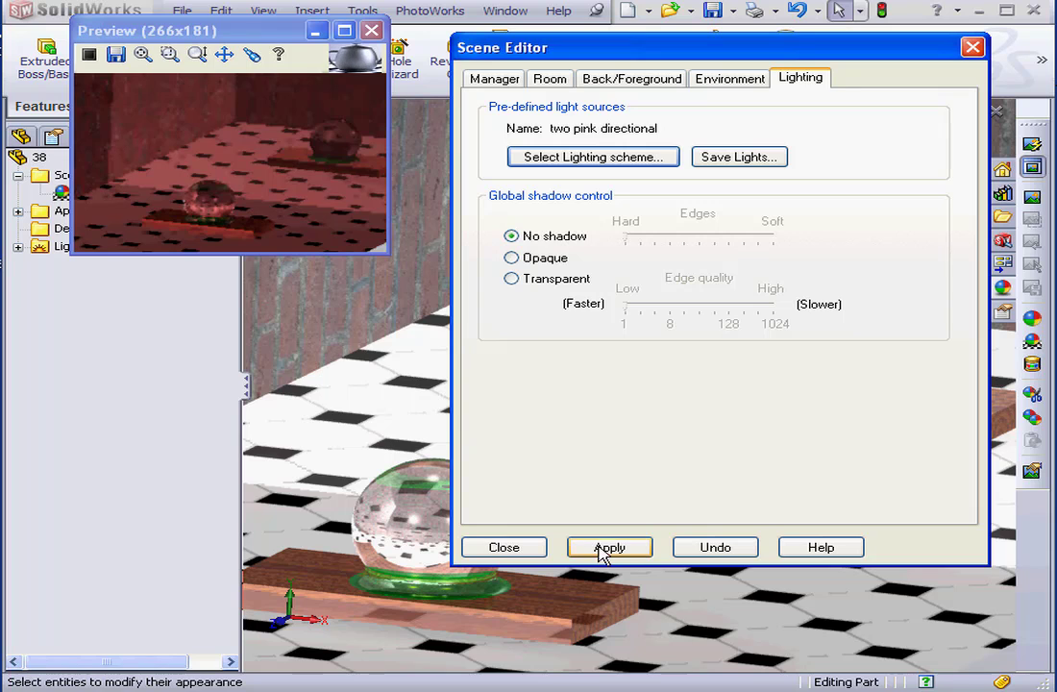
{"action": "left_click", "coordinate": [605, 551]}
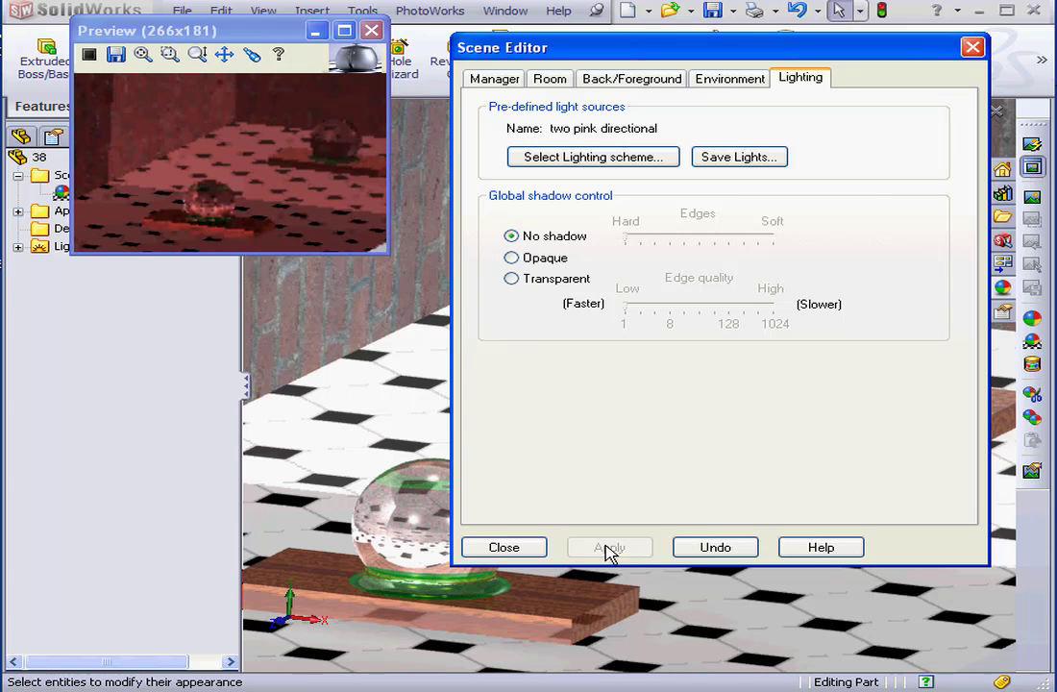
- Set the scene's global shadow control to opaque and render the scene
{"action": "left_click", "coordinate": [514, 258]}
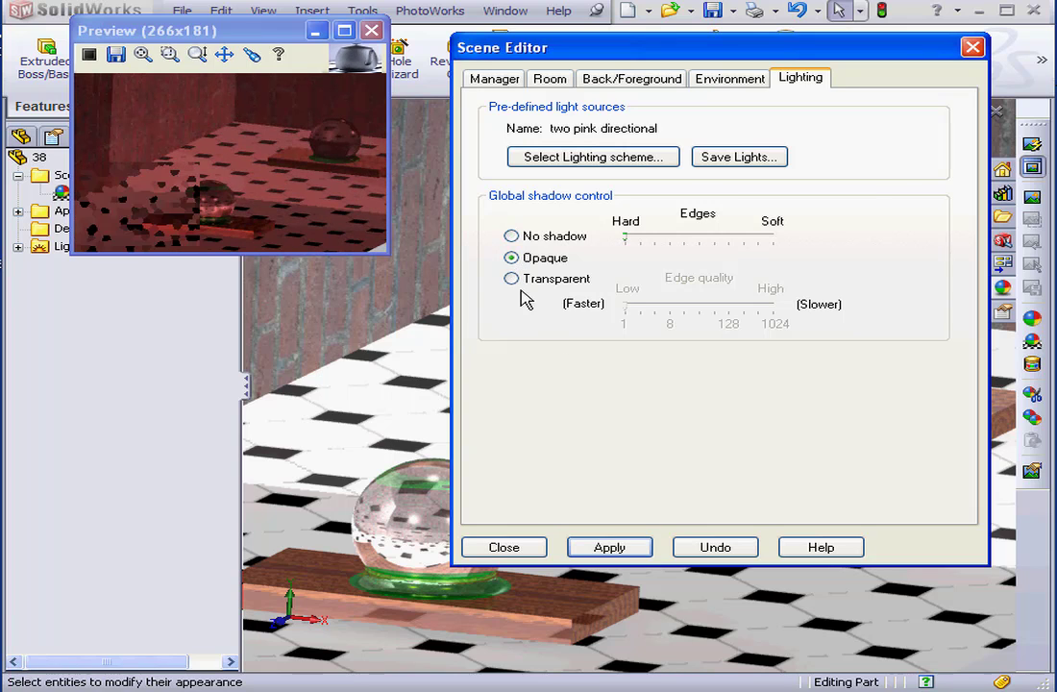
{"action": "left_click", "coordinate": [602, 546]}
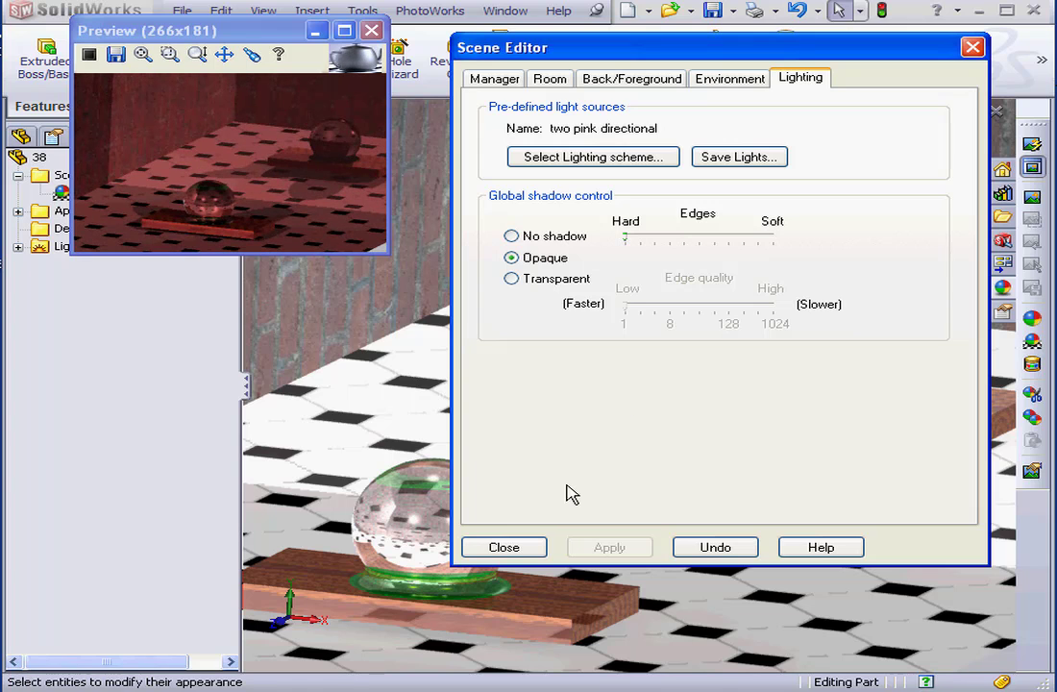
{"action": "left_click", "coordinate": [504, 547]}
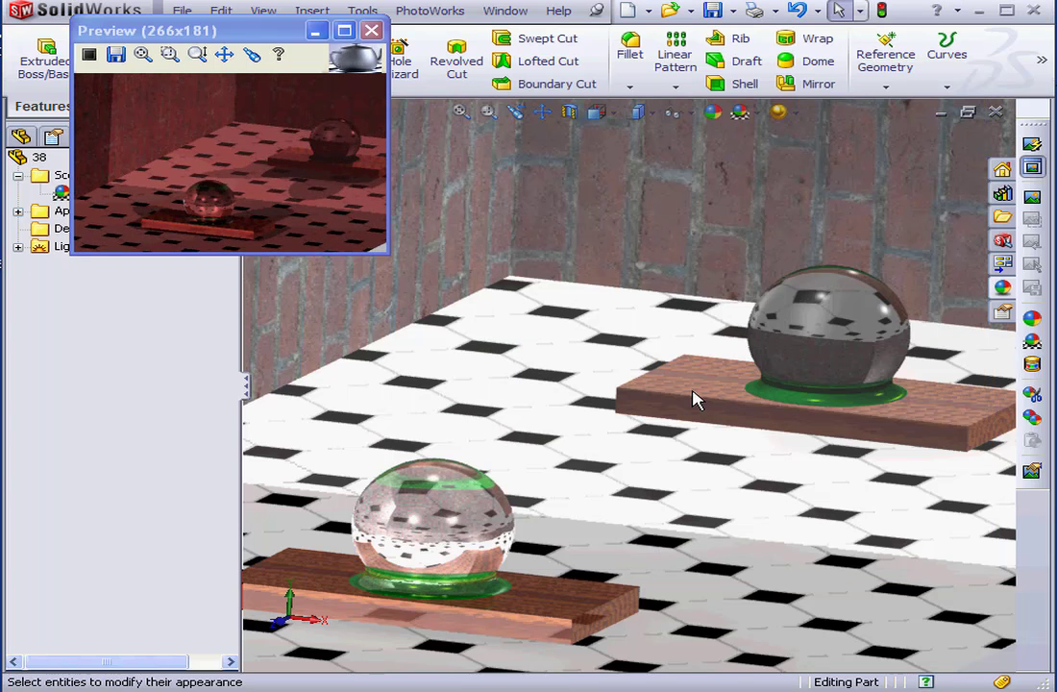
{"action": "left_click", "coordinate": [1031, 196]}
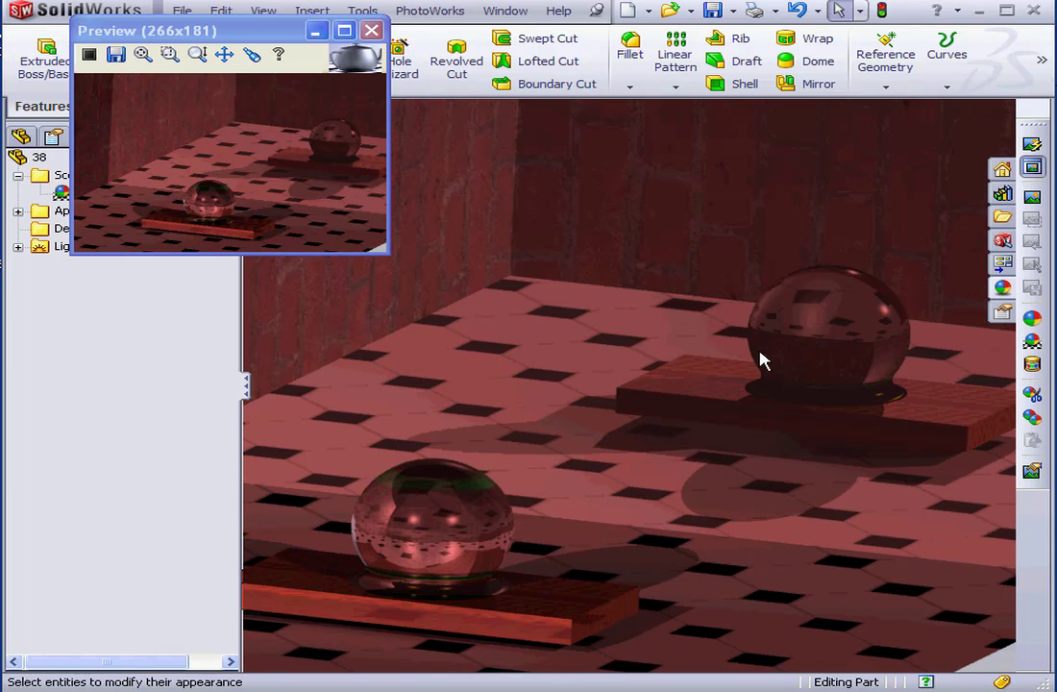
- Set the document's anti-aliasing quality to Very High, render the scene again and close the render preview window
{"action": "left_click", "coordinate": [1030, 472]}
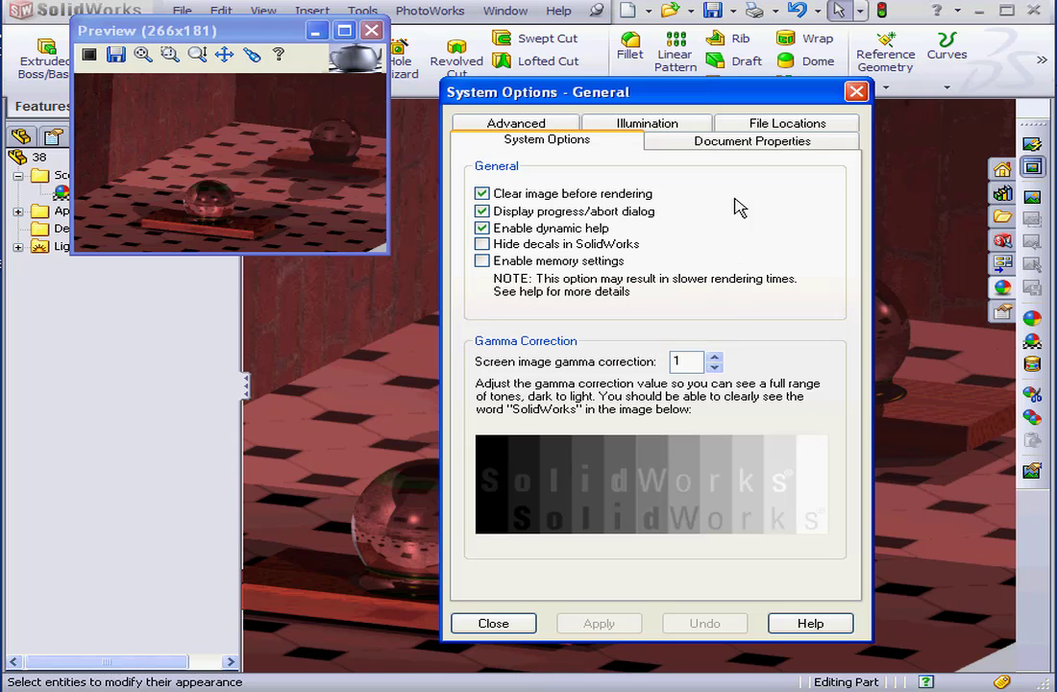
{"action": "left_click", "coordinate": [711, 141]}
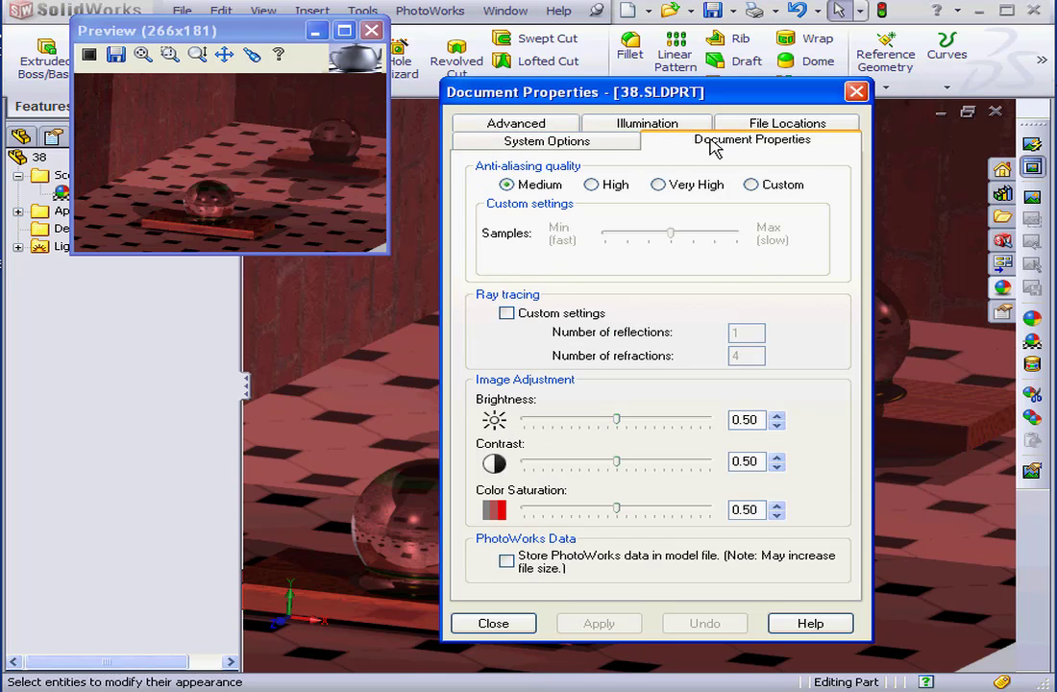
{"action": "left_click", "coordinate": [658, 184]}
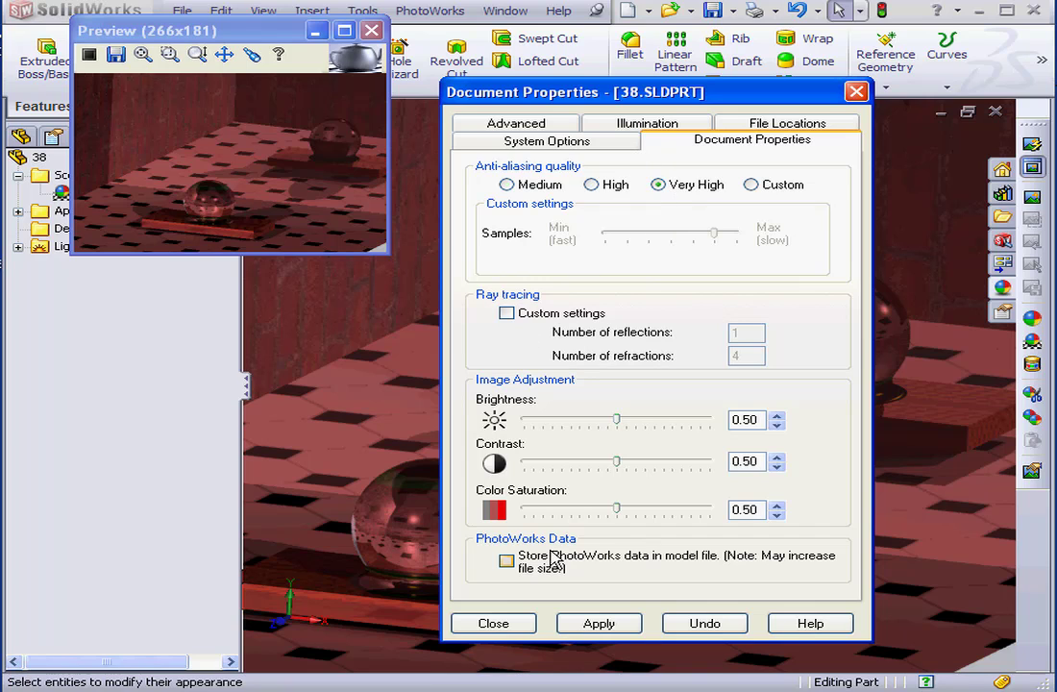
{"action": "left_click", "coordinate": [618, 628]}
{"action": "left_click", "coordinate": [524, 626]}
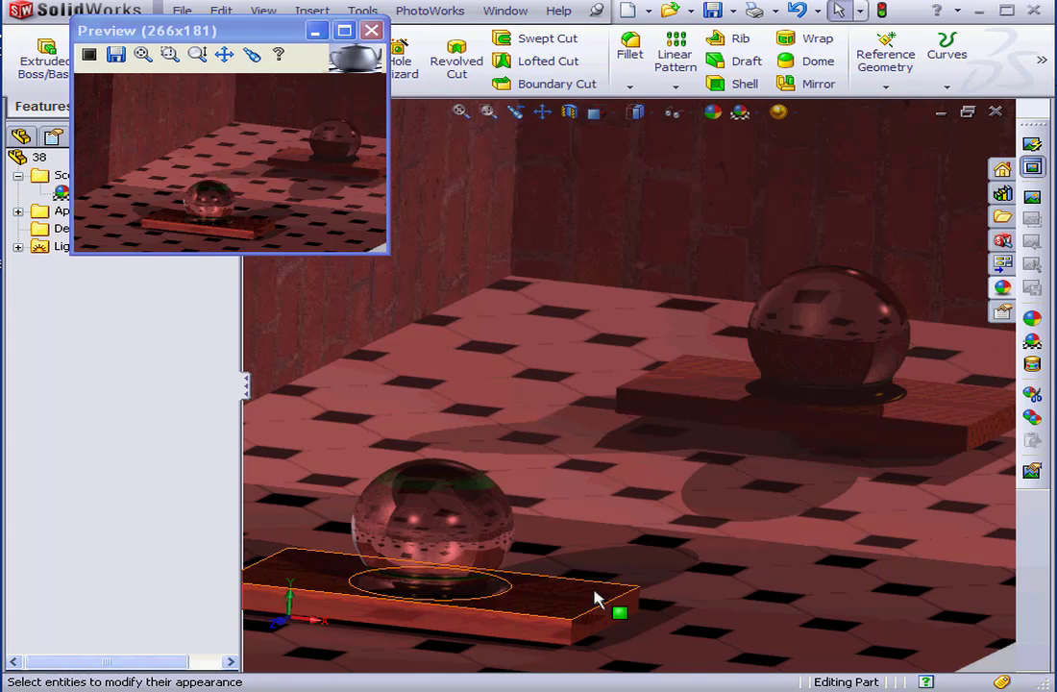
{"action": "left_click", "coordinate": [1032, 197]}
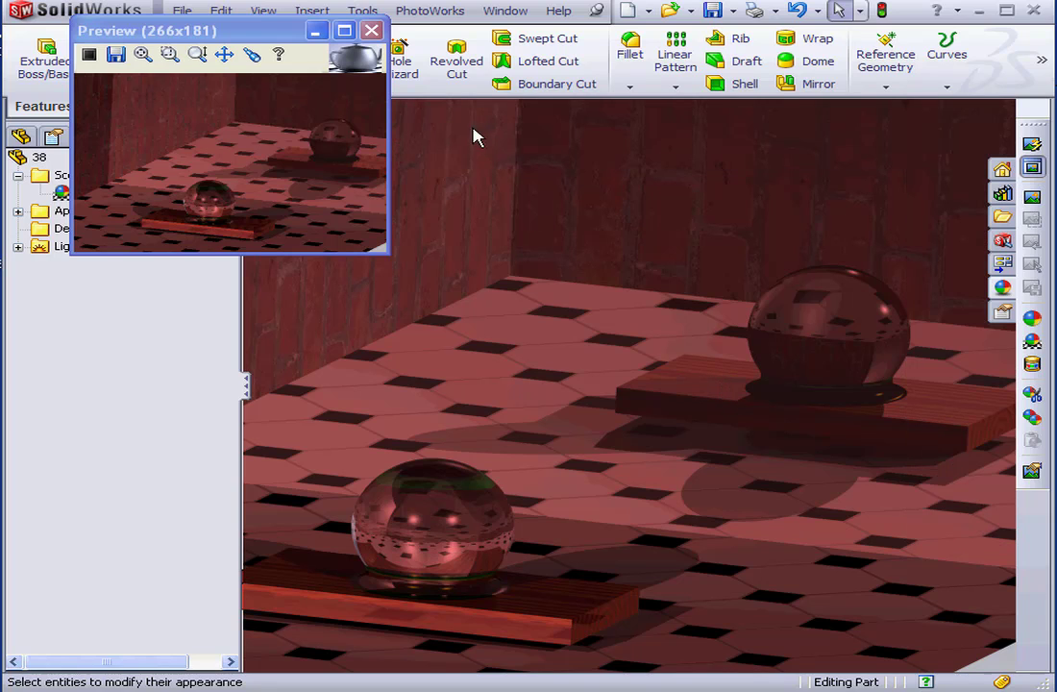
{"action": "left_click", "coordinate": [371, 31]}
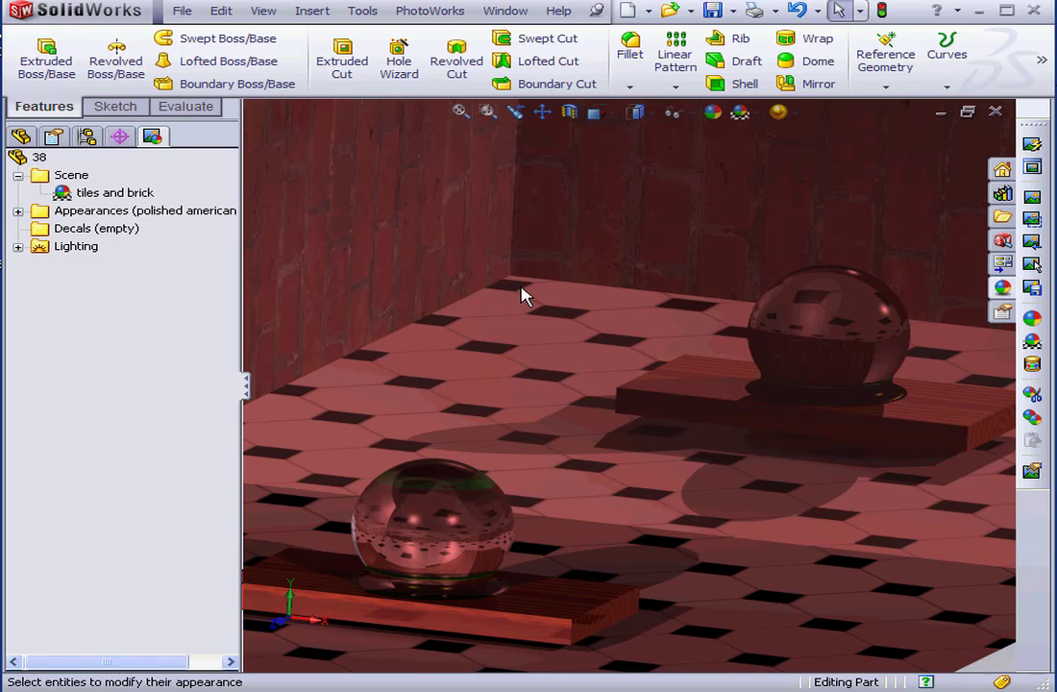